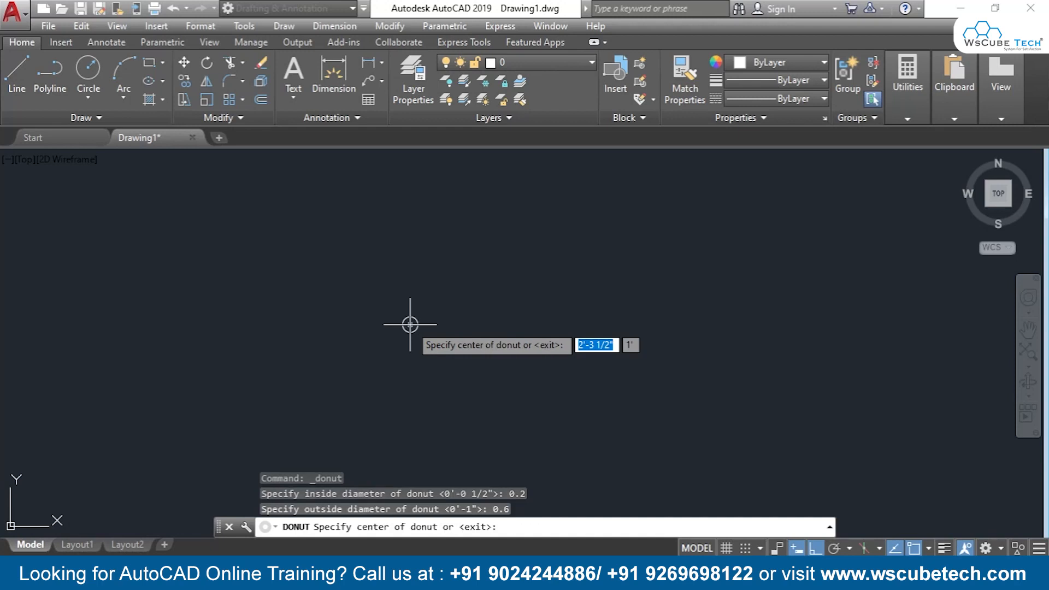
Step: Place a single donut in the empty drawing area and end the Donut command
{"action": "left_click", "coordinate": [386, 295]}
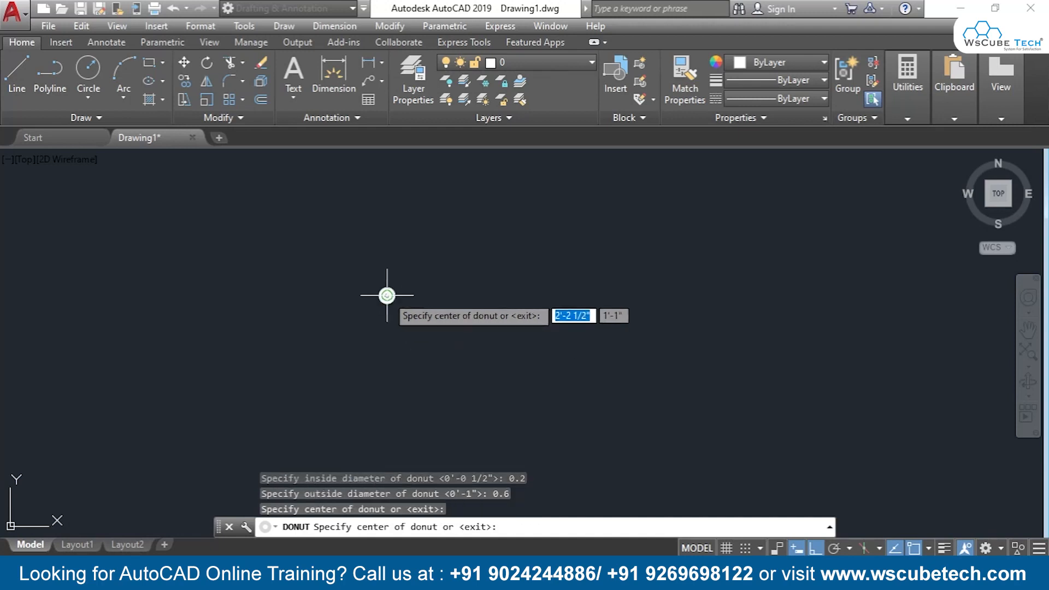
{"action": "scroll", "coordinate": [386, 295], "scroll_direction": "up", "scroll_amount": 5}
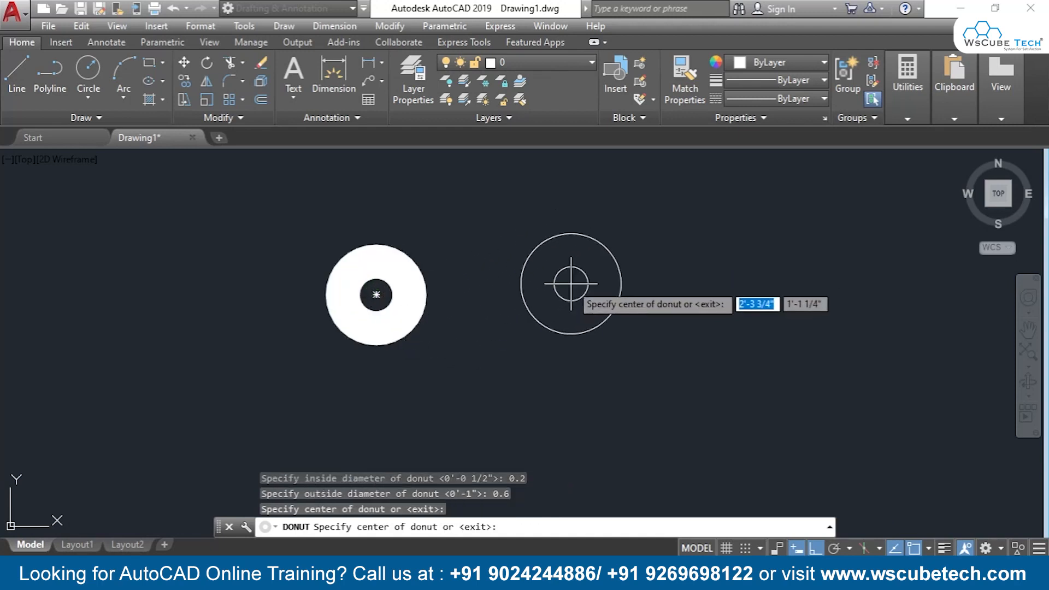
{"action": "key", "text": "Escape"}
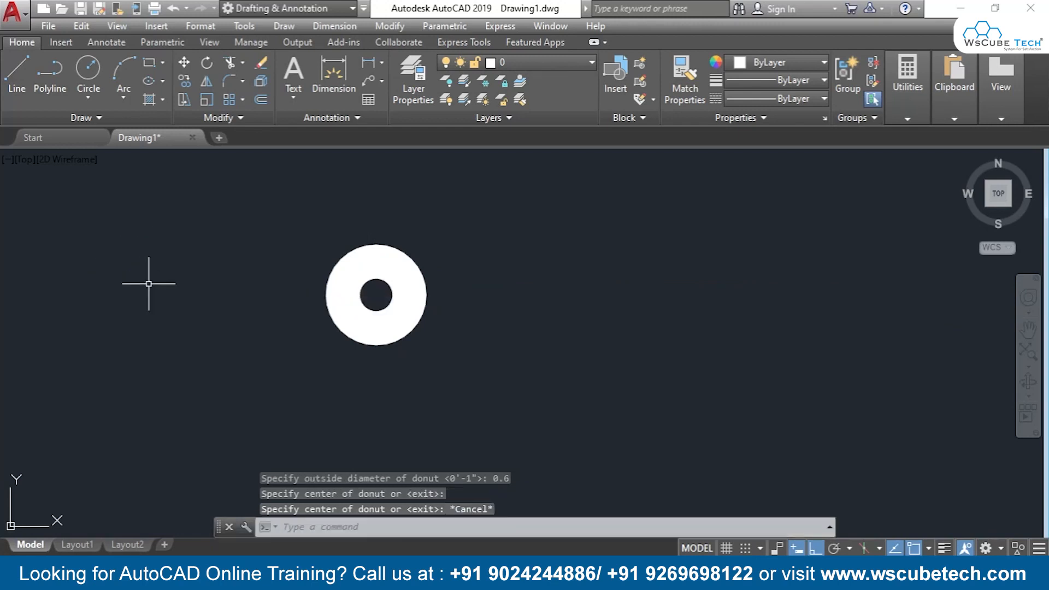
Step: Draw a horizontal line to the right of the donut, starting a short distance away from it
{"action": "left_click", "coordinate": [16, 74]}
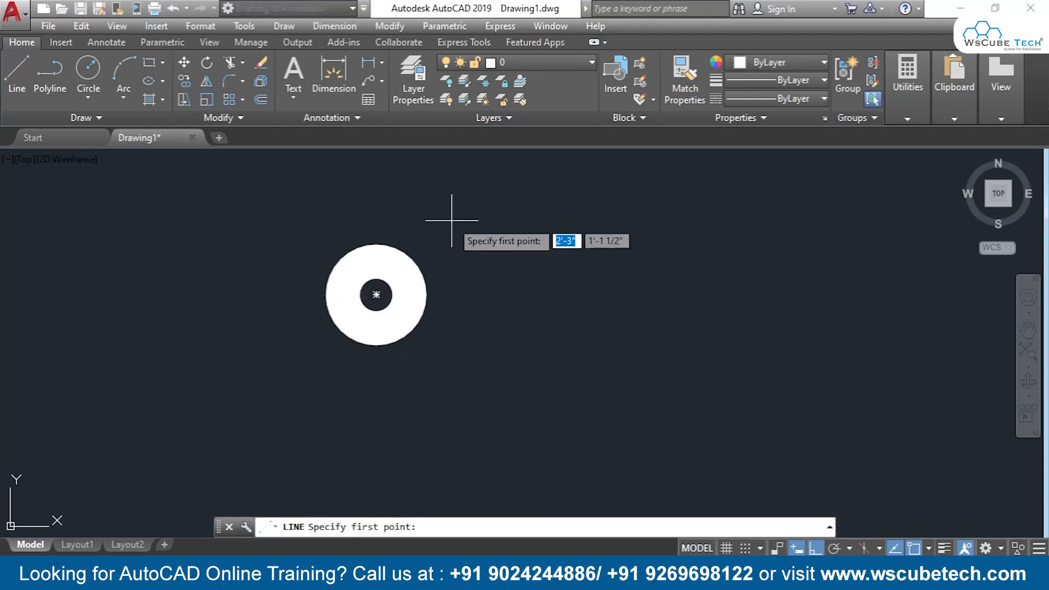
{"action": "left_click", "coordinate": [520, 300]}
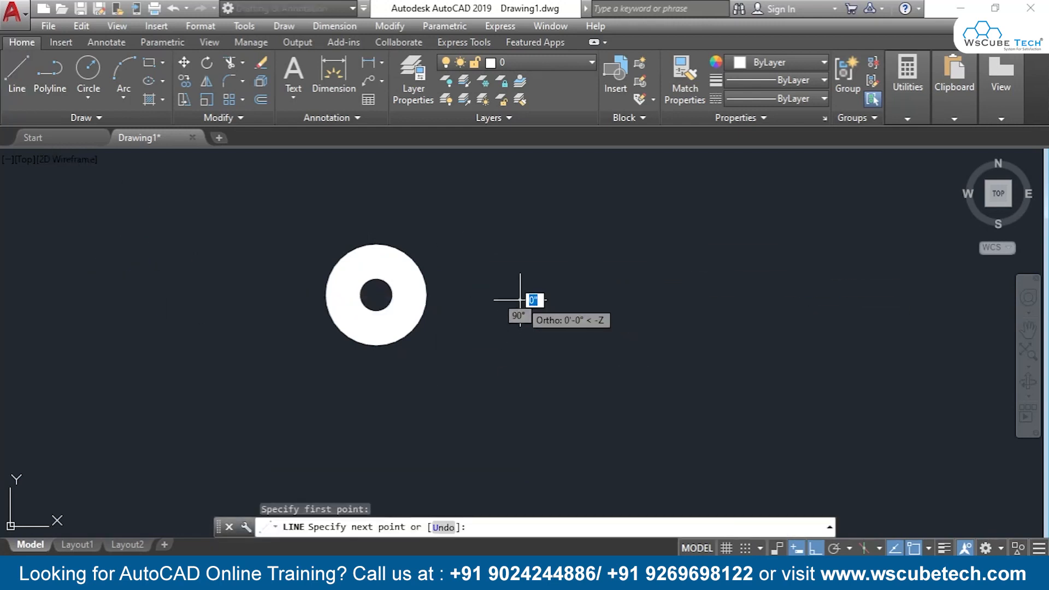
{"action": "left_click", "coordinate": [913, 300]}
{"action": "key", "text": "Return"}
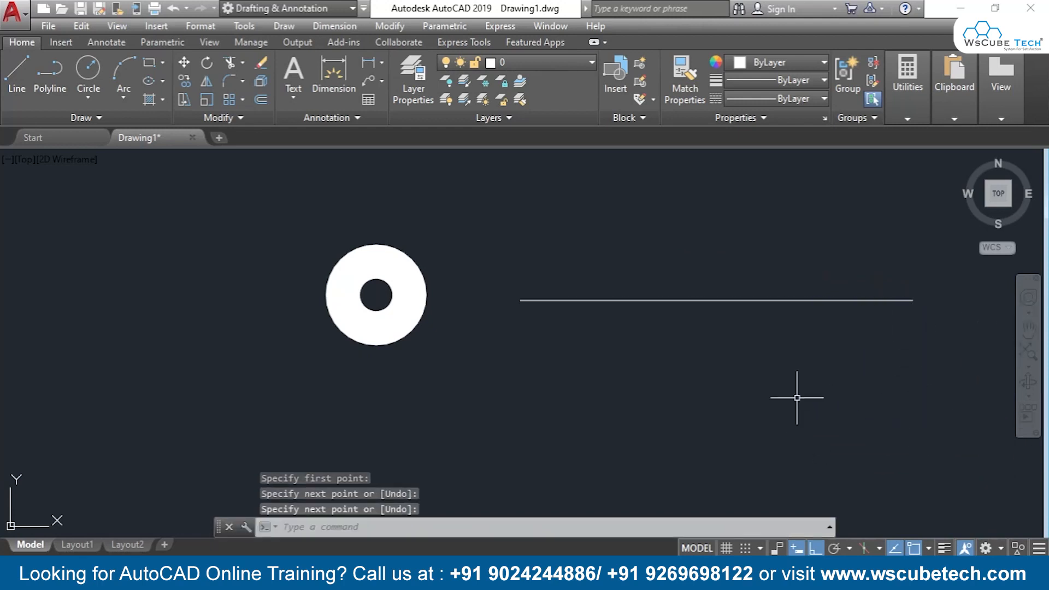
{"action": "middle_click_drag", "start_coordinate": [698, 415], "coordinate": [597, 412]}
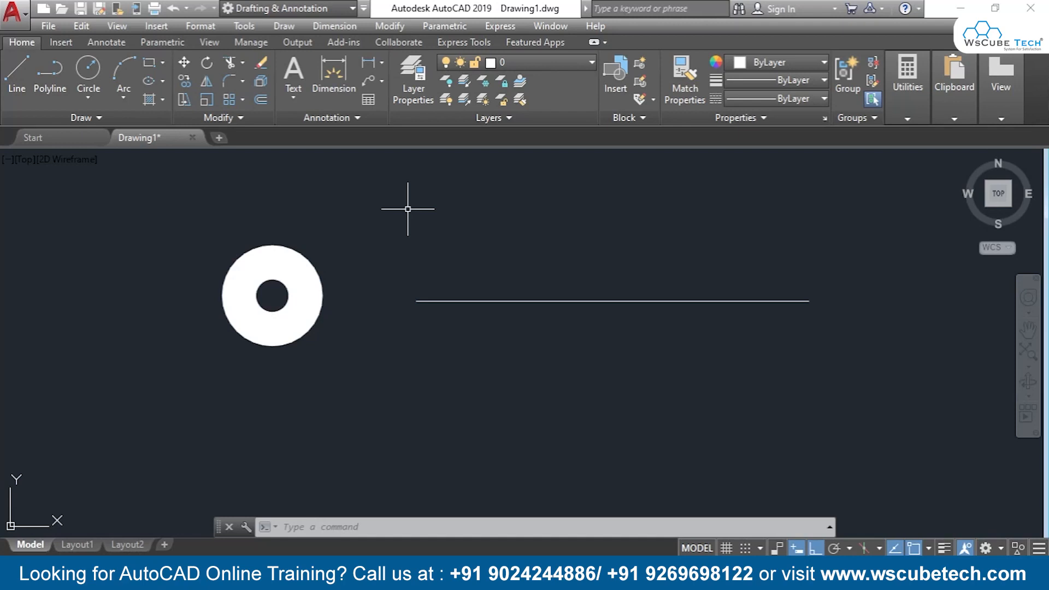
Step: Move the donut by its center onto the right endpoint of the line, with Ortho mode off
{"action": "type", "text": "M"}
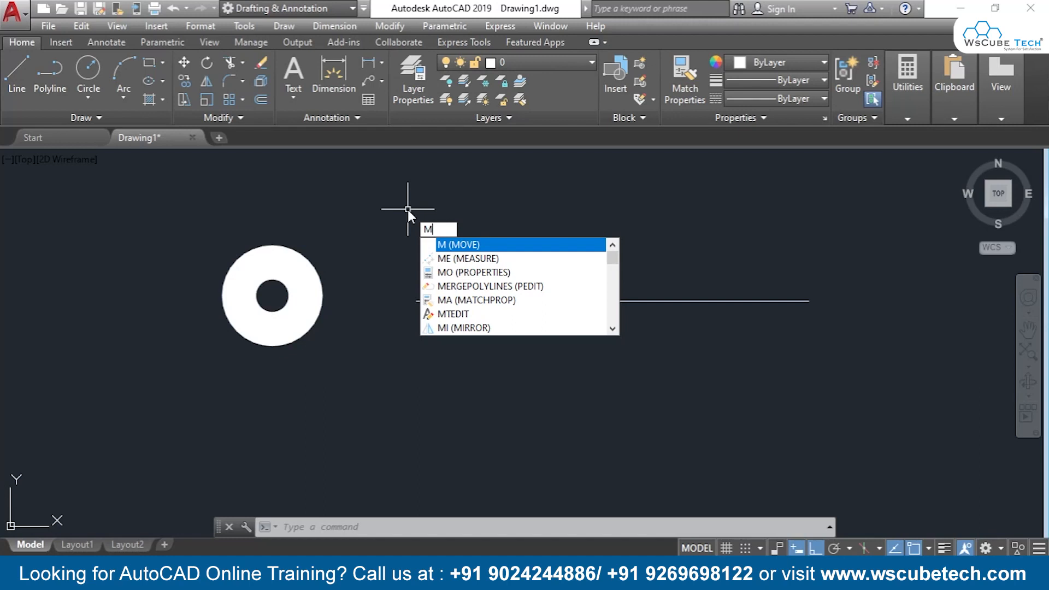
{"action": "key", "text": "Return"}
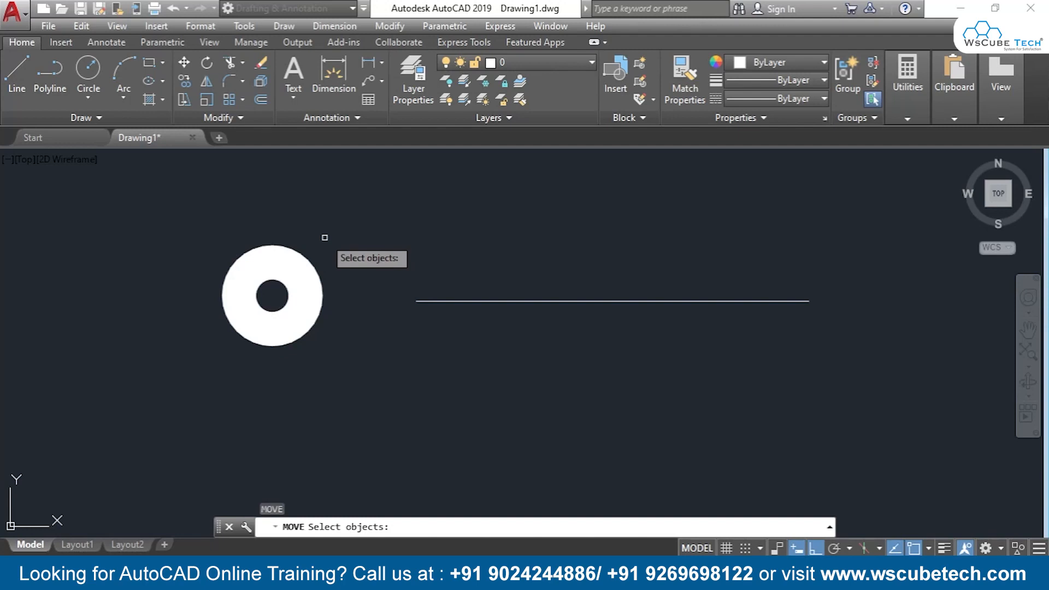
{"action": "left_click", "coordinate": [298, 276]}
{"action": "key", "text": "Return"}
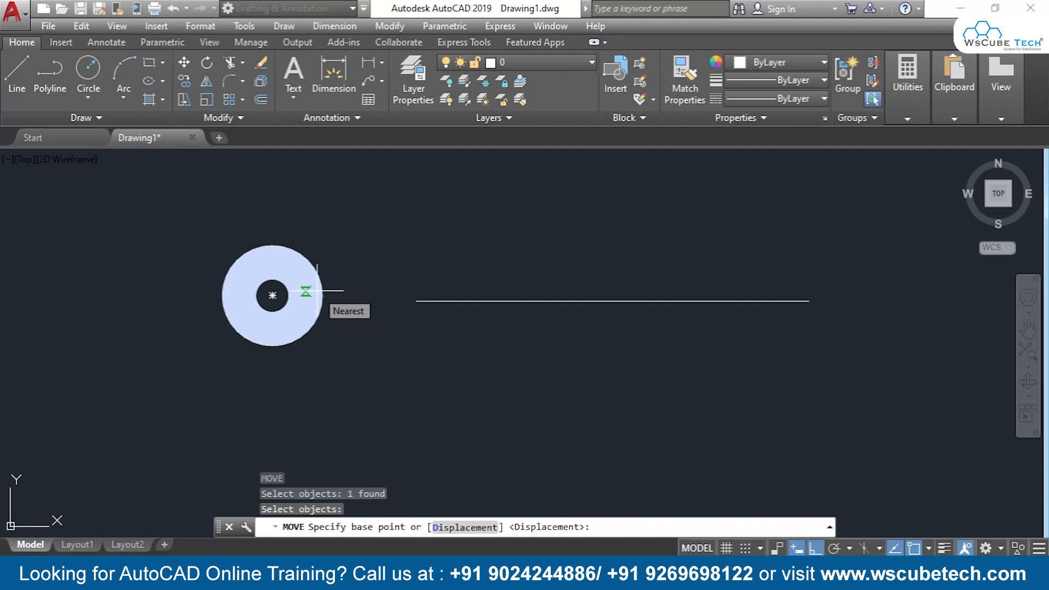
{"action": "left_click", "coordinate": [272, 295]}
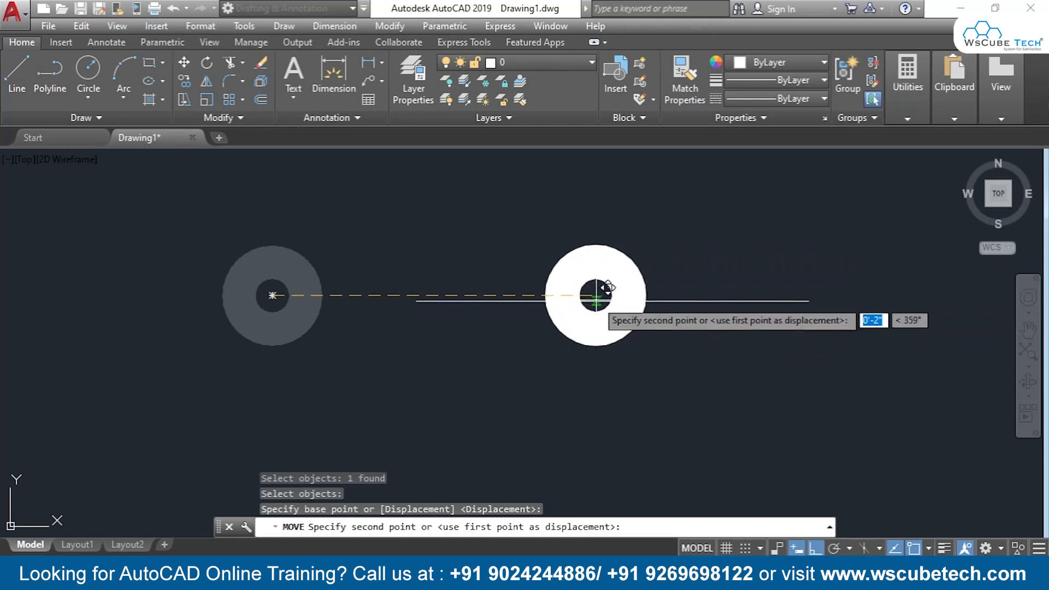
{"action": "key", "text": "F8"}
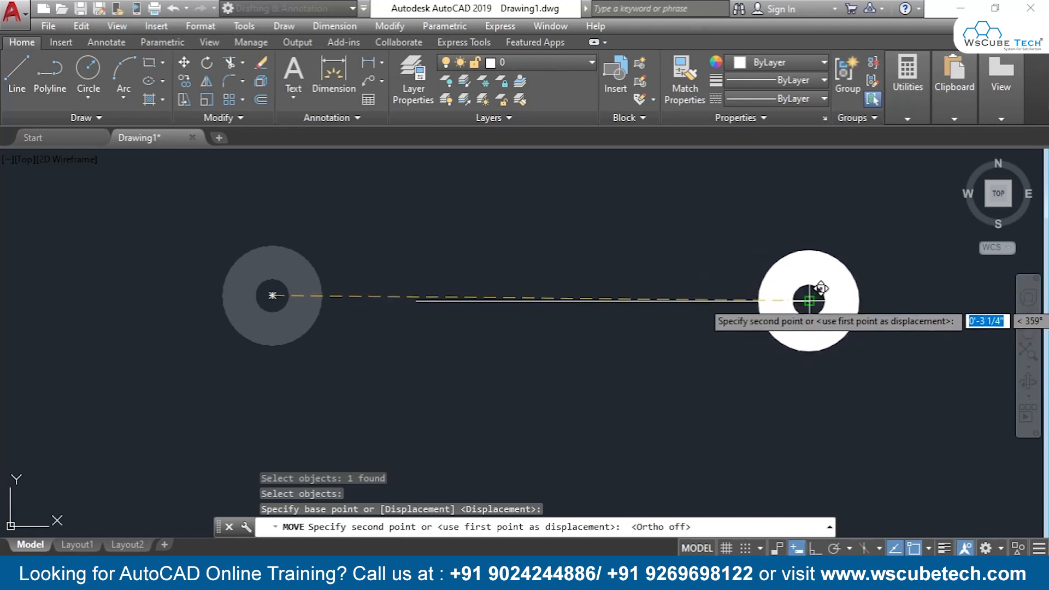
{"action": "left_click", "coordinate": [808, 300]}
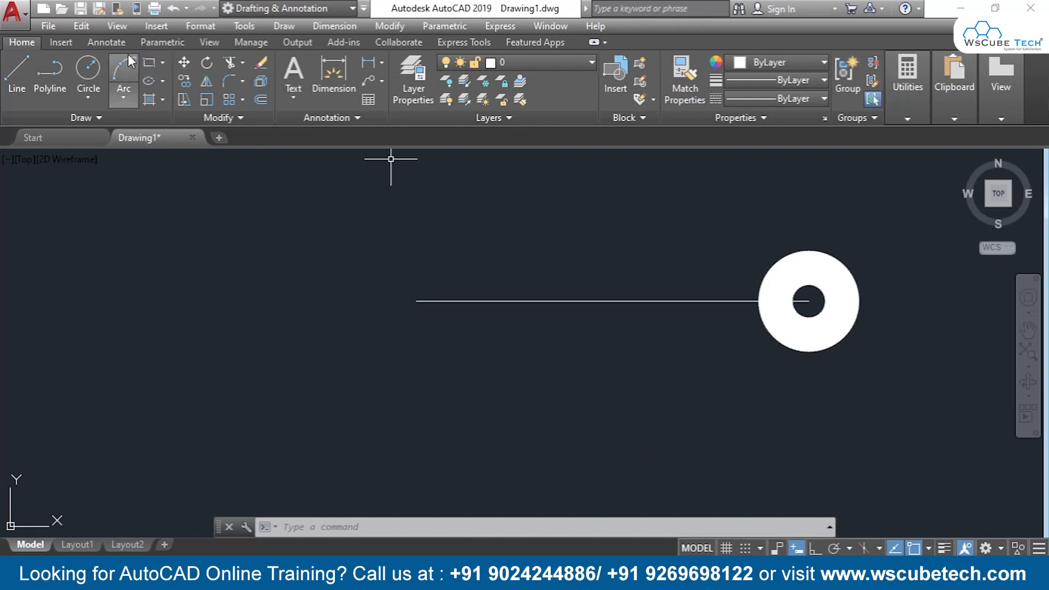
Step: Draw a rectangle about 3/4 inch wide to the left of the horizontal line
{"action": "left_click", "coordinate": [150, 60]}
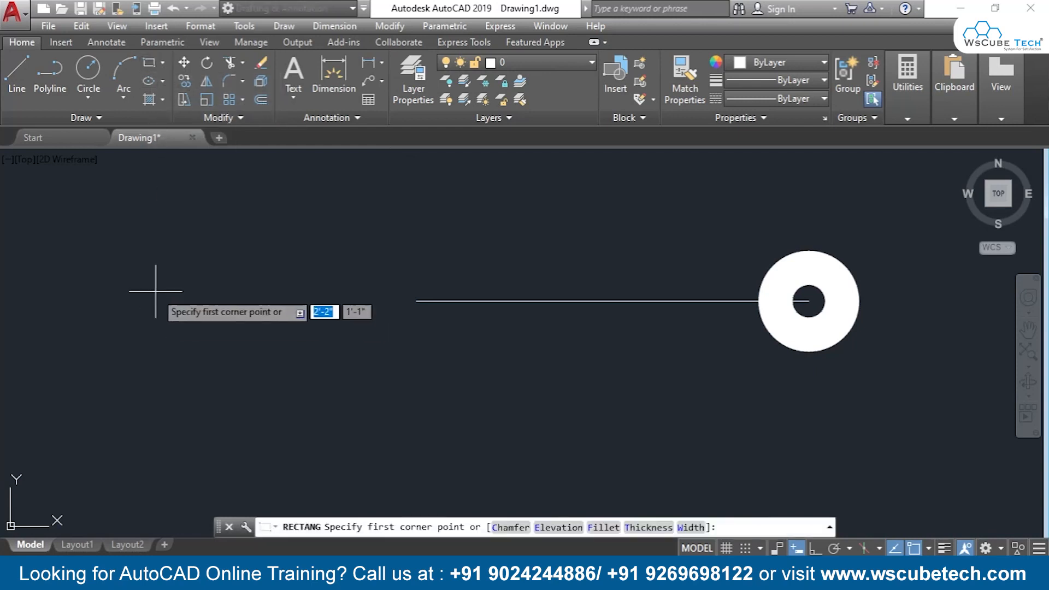
{"action": "left_click", "coordinate": [144, 230]}
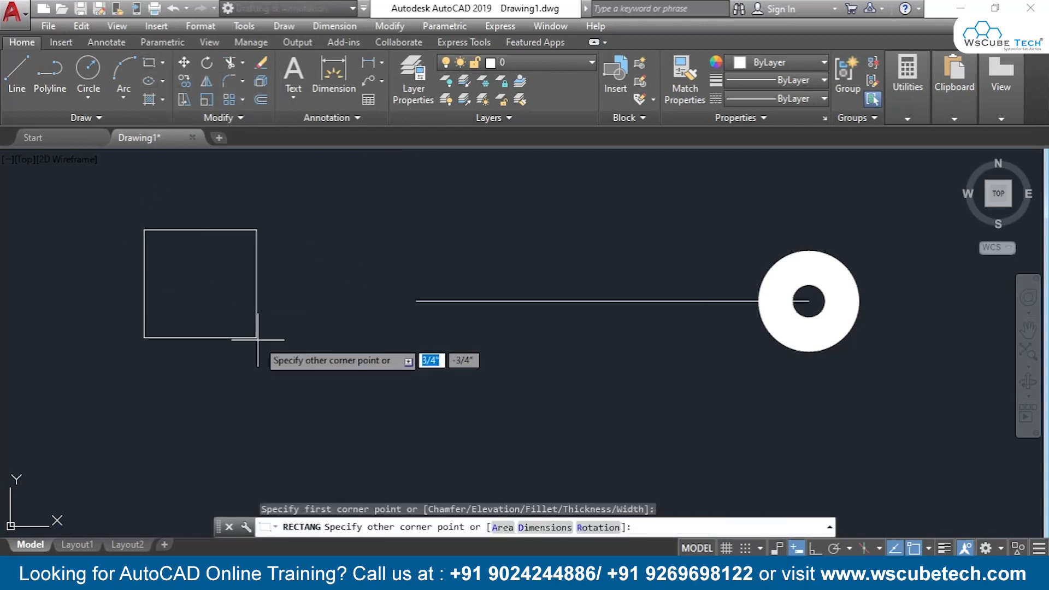
{"action": "left_click", "coordinate": [266, 312]}
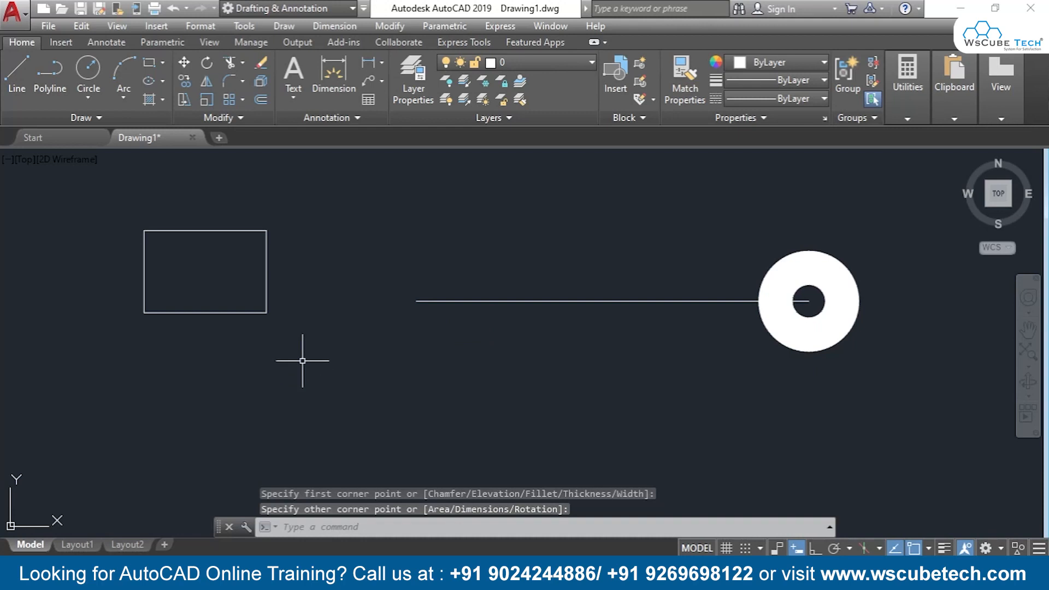
{"action": "key", "text": "Return"}
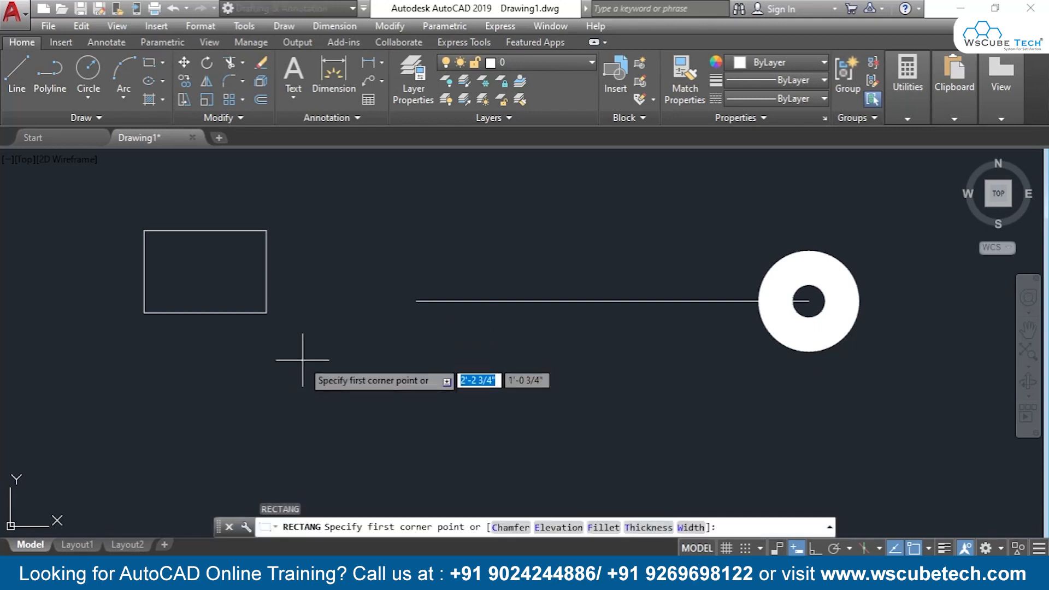
{"action": "key", "text": "Escape"}
{"action": "type", "text": "m"}
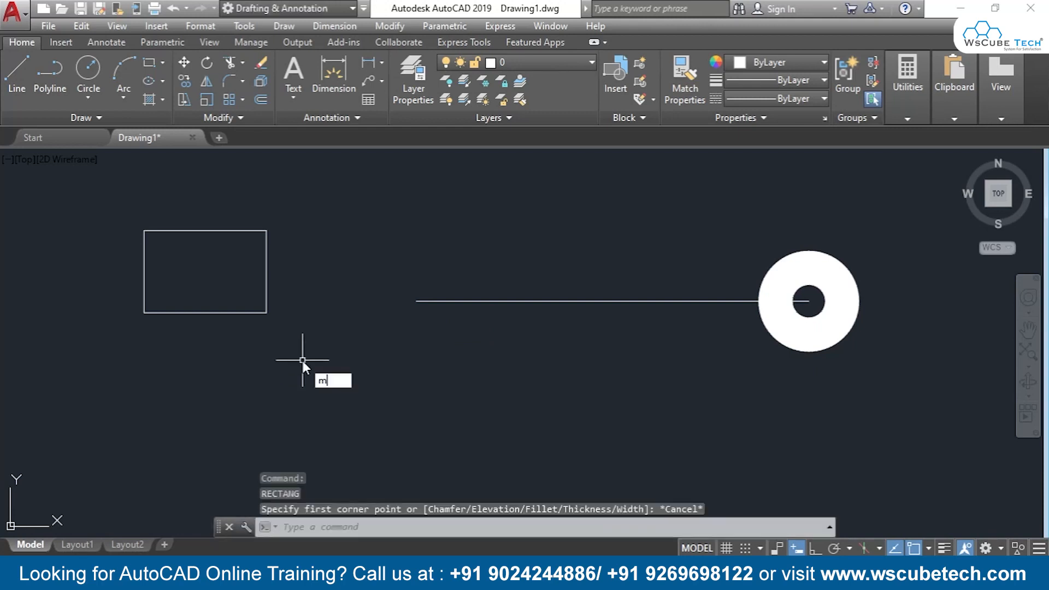
{"action": "key", "text": "Return"}
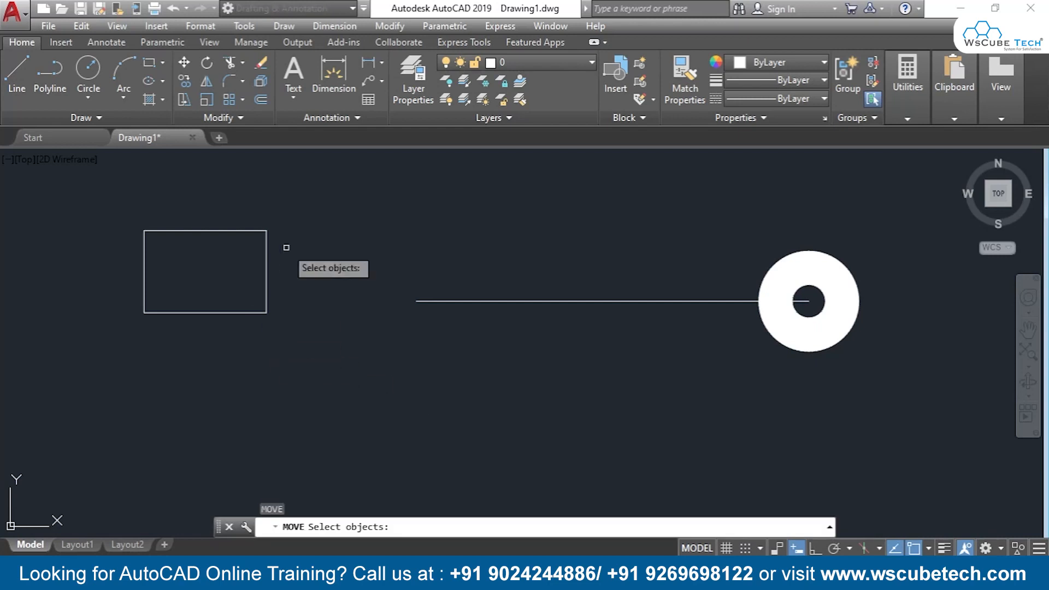
{"action": "left_click", "coordinate": [292, 206]}
{"action": "left_click", "coordinate": [115, 368]}
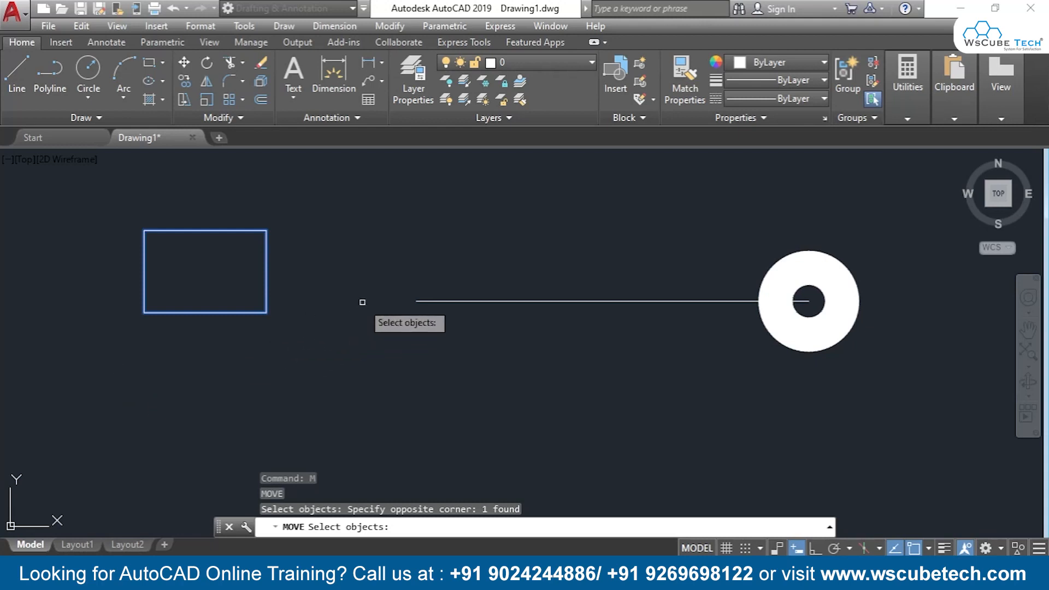
{"action": "left_click", "coordinate": [361, 273]}
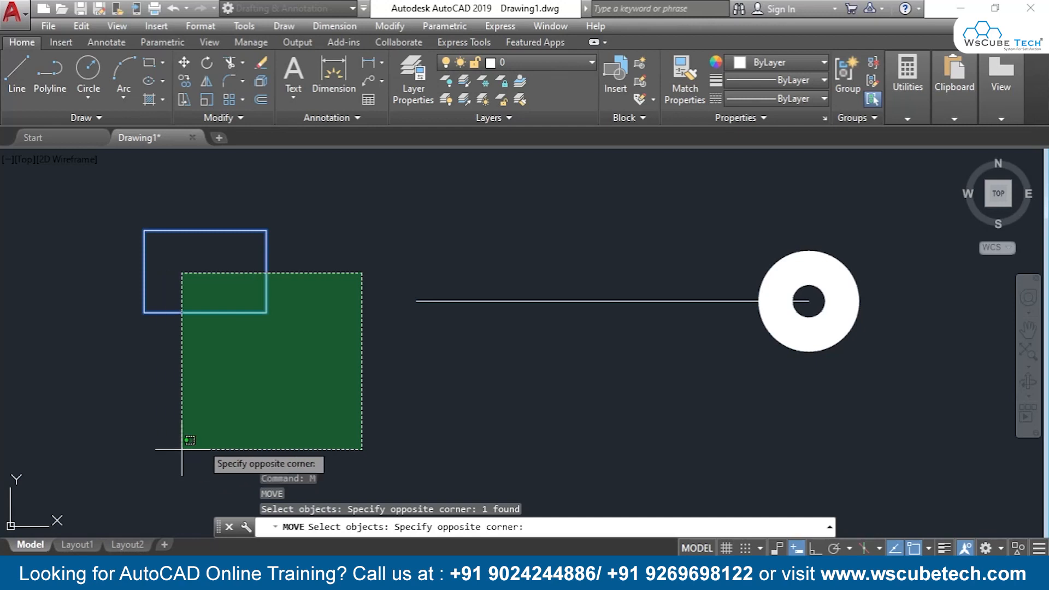
{"action": "key", "text": "Escape"}
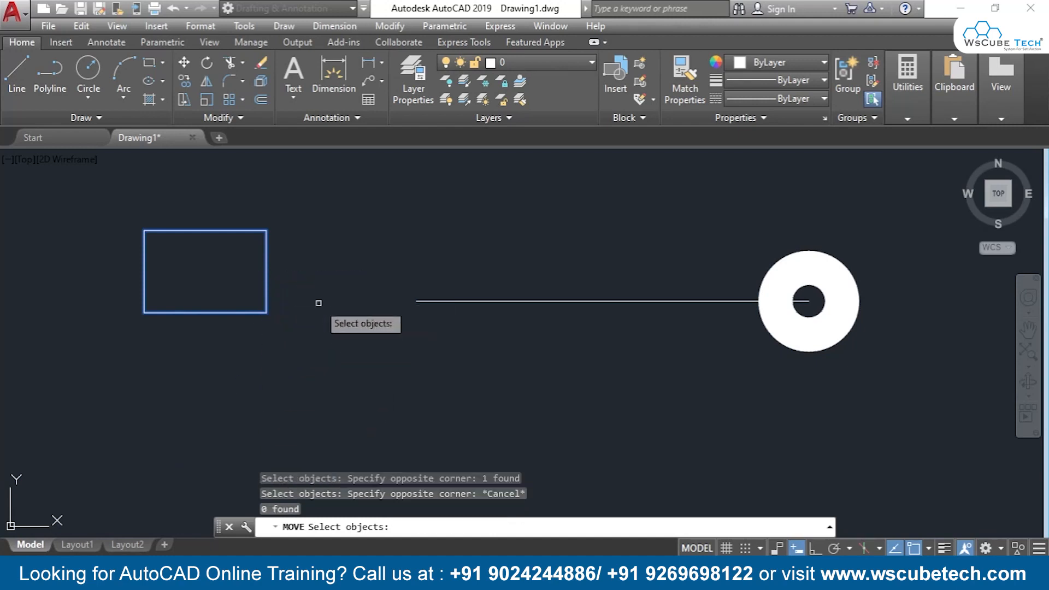
{"action": "key", "text": "Escape"}
Step: Try selecting the rectangle and the line together with a freehand lasso, and clear the selection
{"action": "left_click", "coordinate": [374, 279]}
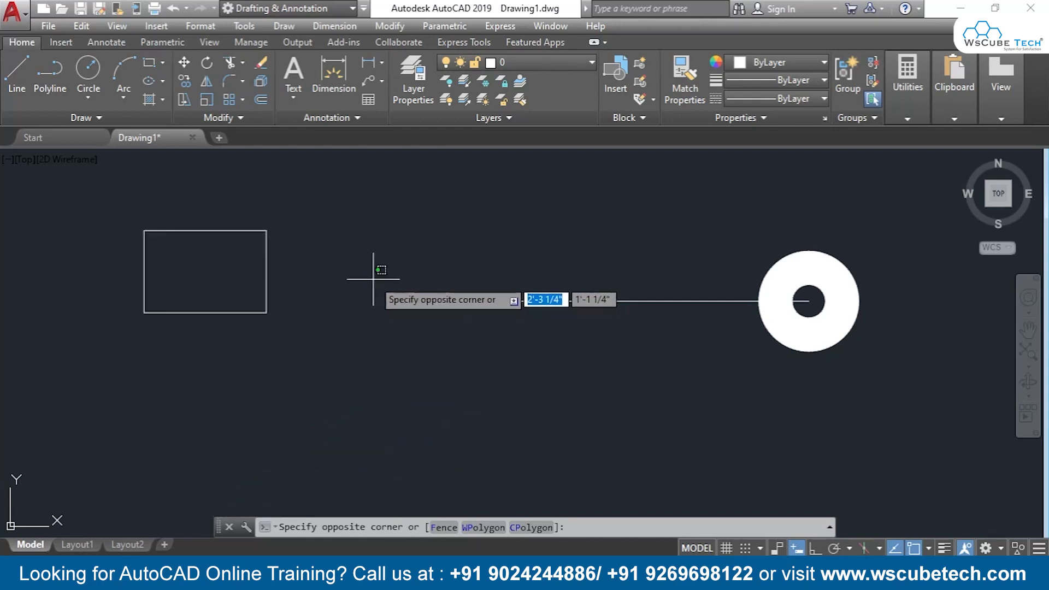
{"action": "left_click", "coordinate": [374, 278]}
{"action": "mouse_move", "coordinate": [365, 300]}
{"action": "left_mouse_down"}
{"action": "mouse_move", "coordinate": [338, 361]}
{"action": "mouse_move", "coordinate": [355, 245]}
{"action": "mouse_move", "coordinate": [300, 402]}
{"action": "mouse_move", "coordinate": [335, 298]}
{"action": "mouse_move", "coordinate": [369, 437]}
{"action": "mouse_move", "coordinate": [197, 192]}
{"action": "mouse_move", "coordinate": [293, 277]}
{"action": "mouse_move", "coordinate": [281, 428]}
{"action": "mouse_move", "coordinate": [503, 291]}
{"action": "mouse_move", "coordinate": [475, 226]}
{"action": "mouse_move", "coordinate": [510, 300]}
{"action": "mouse_move", "coordinate": [236, 276]}
{"action": "mouse_move", "coordinate": [543, 283]}
{"action": "mouse_move", "coordinate": [537, 438]}
{"action": "mouse_move", "coordinate": [521, 435]}
{"action": "left_mouse_up"}
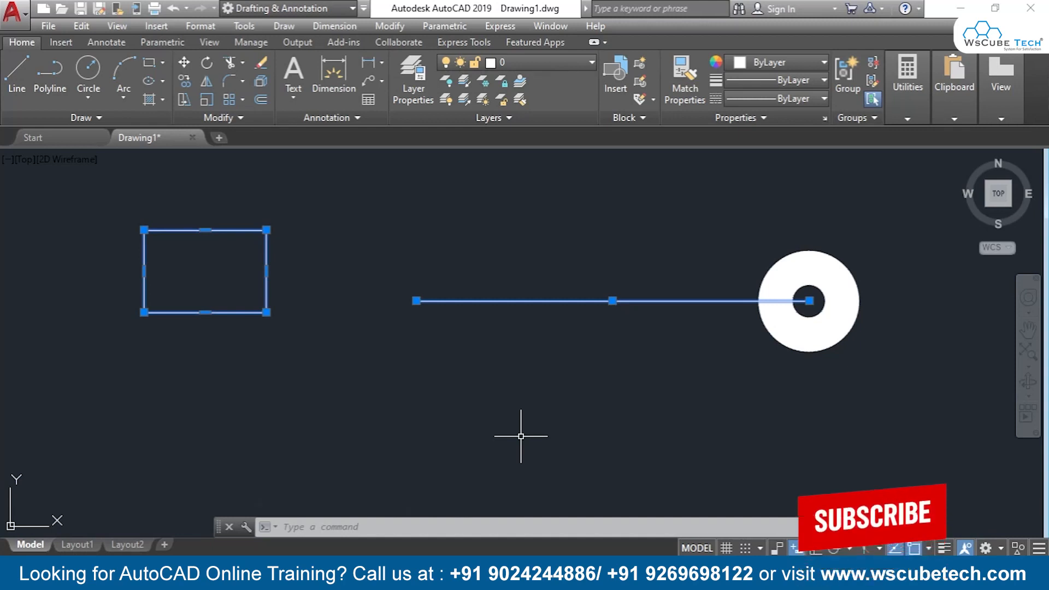
{"action": "key", "text": "Escape"}
Step: Try selecting only the rectangle with a crossing window from its right side, and clear the selection
{"action": "left_click", "coordinate": [387, 254]}
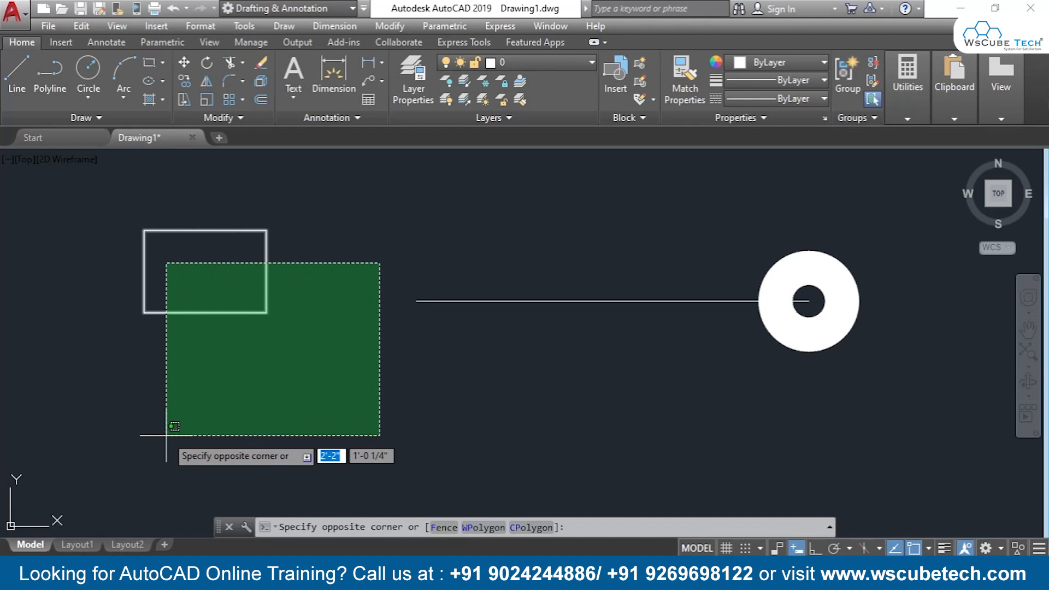
{"action": "left_click", "coordinate": [166, 436]}
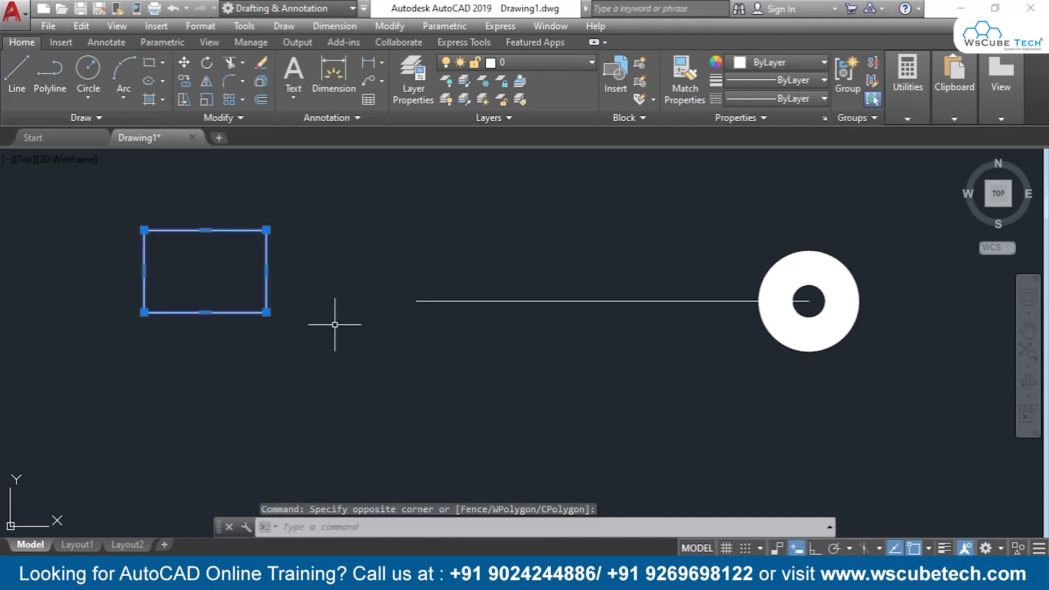
{"action": "left_click", "coordinate": [370, 269]}
{"action": "left_click", "coordinate": [142, 433]}
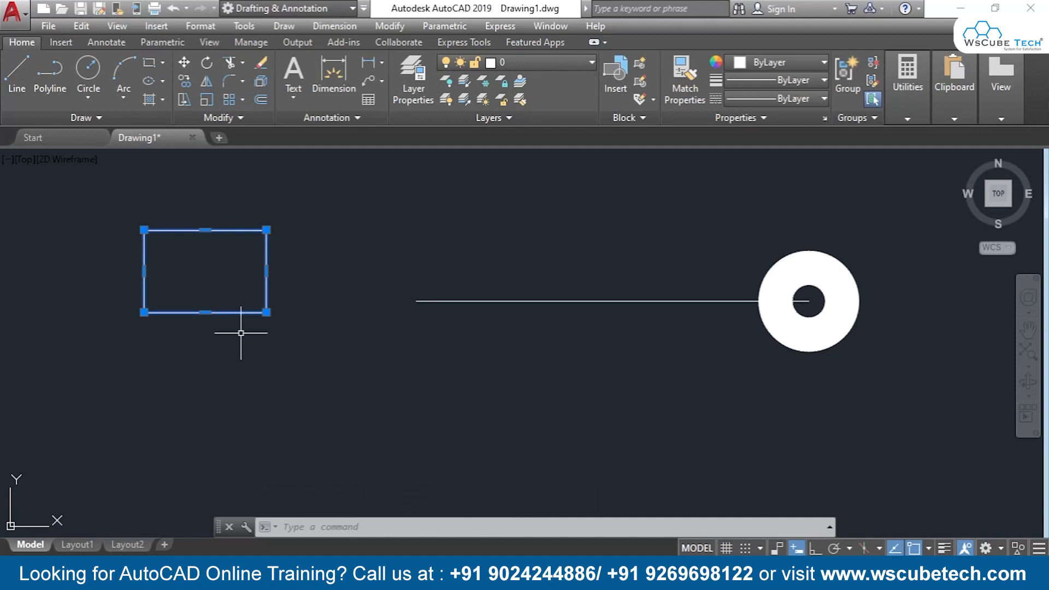
{"action": "key", "text": "Escape"}
Step: Move the rectangle by its lower-right corner onto the midpoint of the horizontal line
{"action": "type", "text": "m"}
{"action": "key", "text": "Return"}
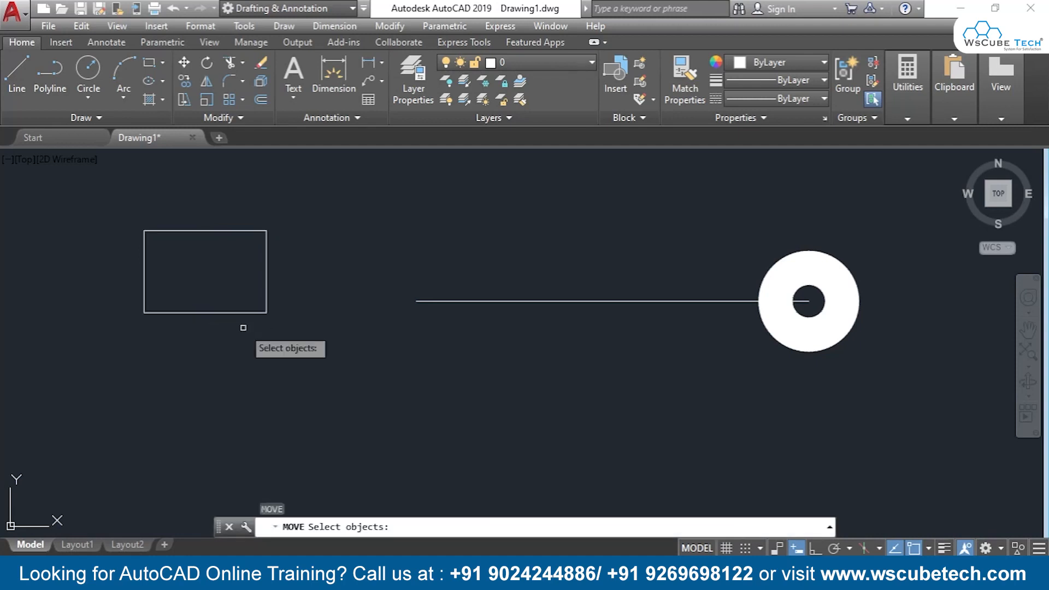
{"action": "left_click", "coordinate": [267, 282]}
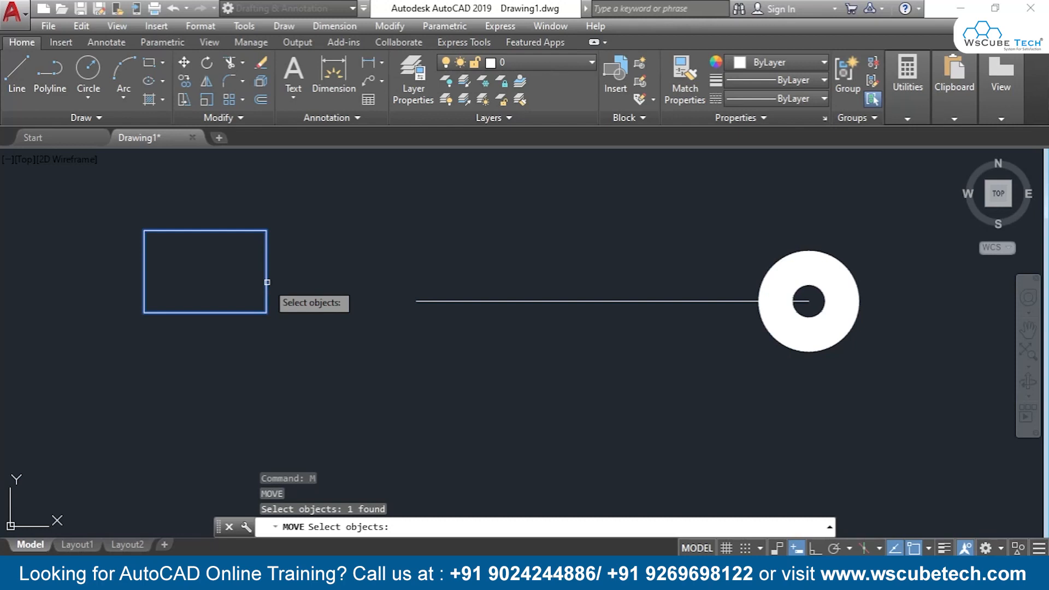
{"action": "key", "text": "Return"}
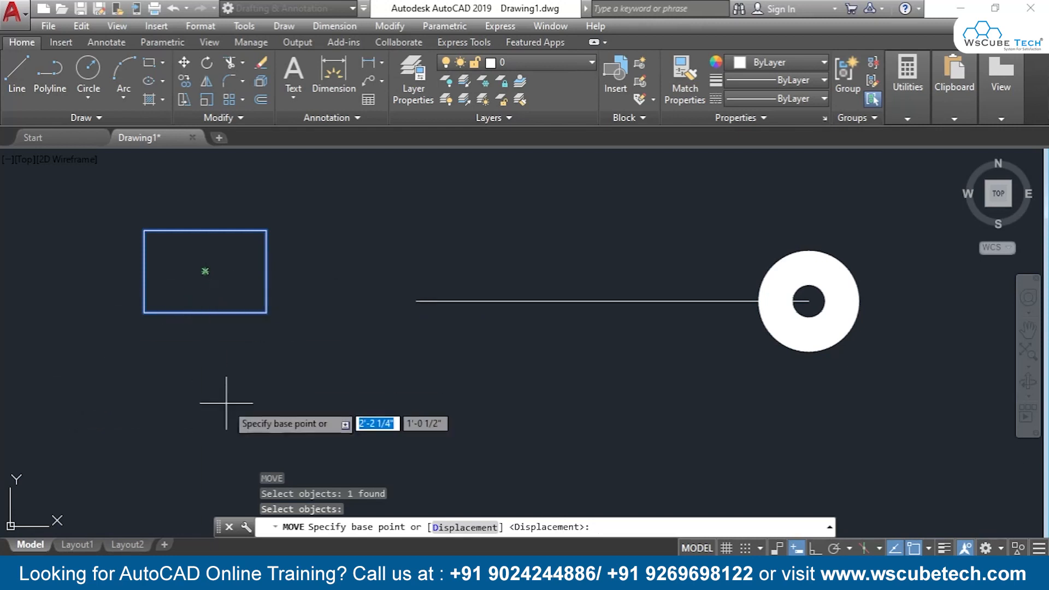
{"action": "left_click", "coordinate": [266, 312]}
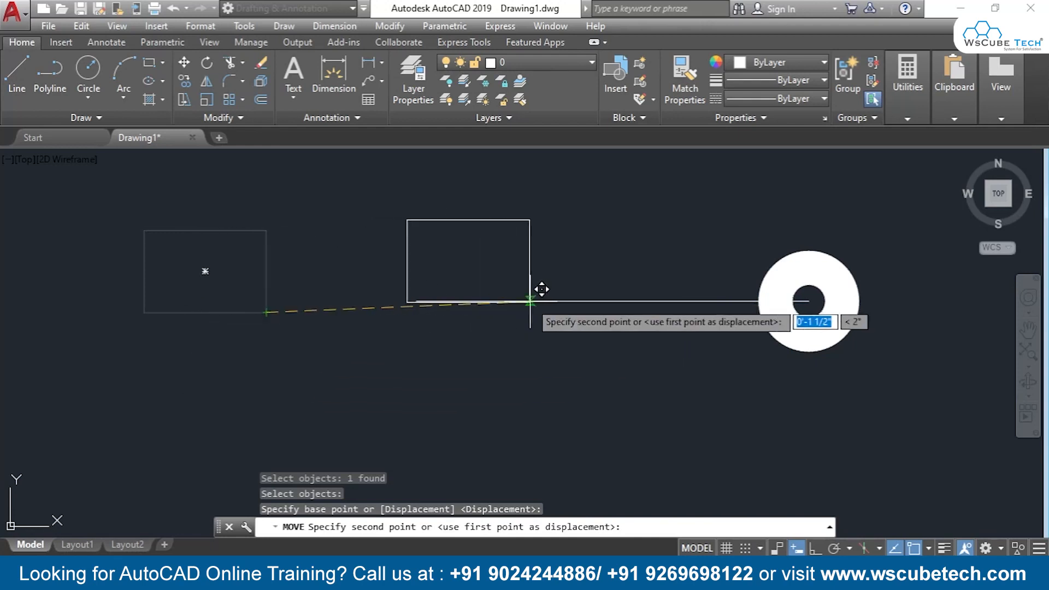
{"action": "left_click", "coordinate": [624, 288]}
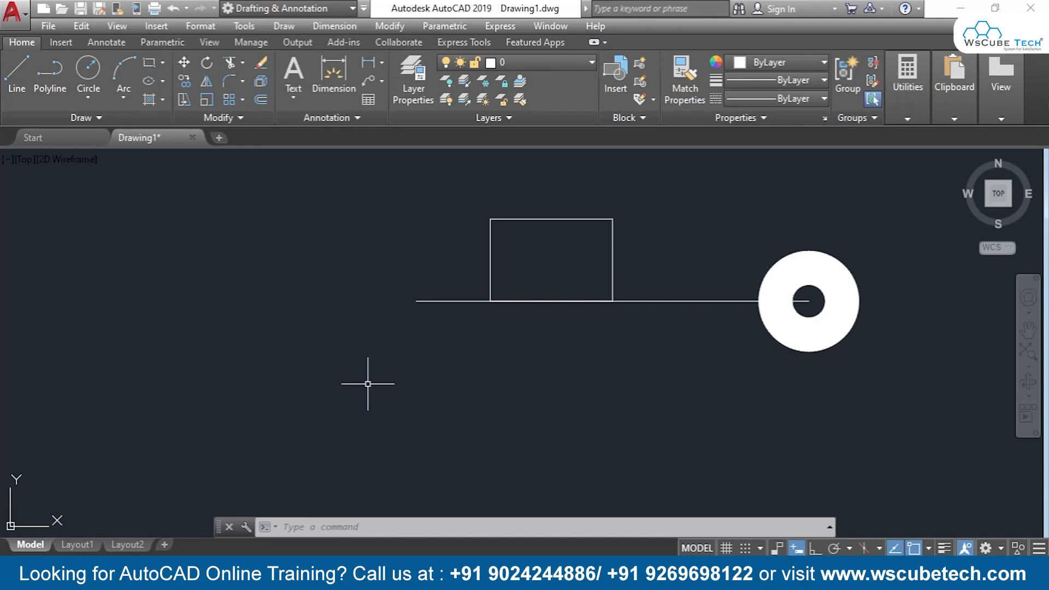
Step: Move the rectangle by its geometric center onto the left endpoint of the horizontal line
{"action": "type", "text": "m"}
{"action": "key", "text": "Return"}
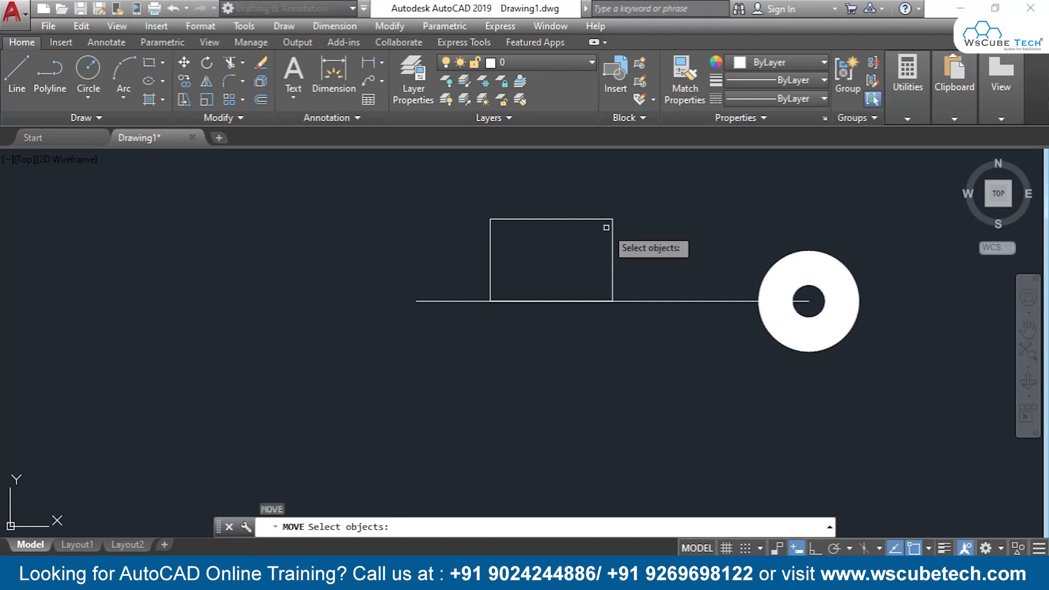
{"action": "left_click", "coordinate": [614, 222]}
{"action": "key", "text": "Return"}
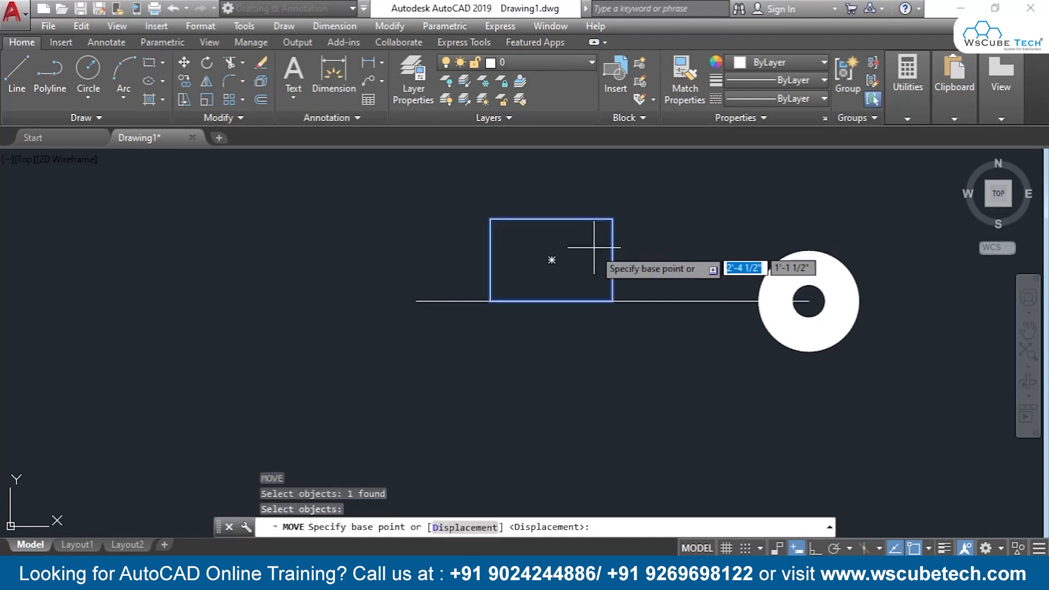
{"action": "left_click", "coordinate": [551, 258]}
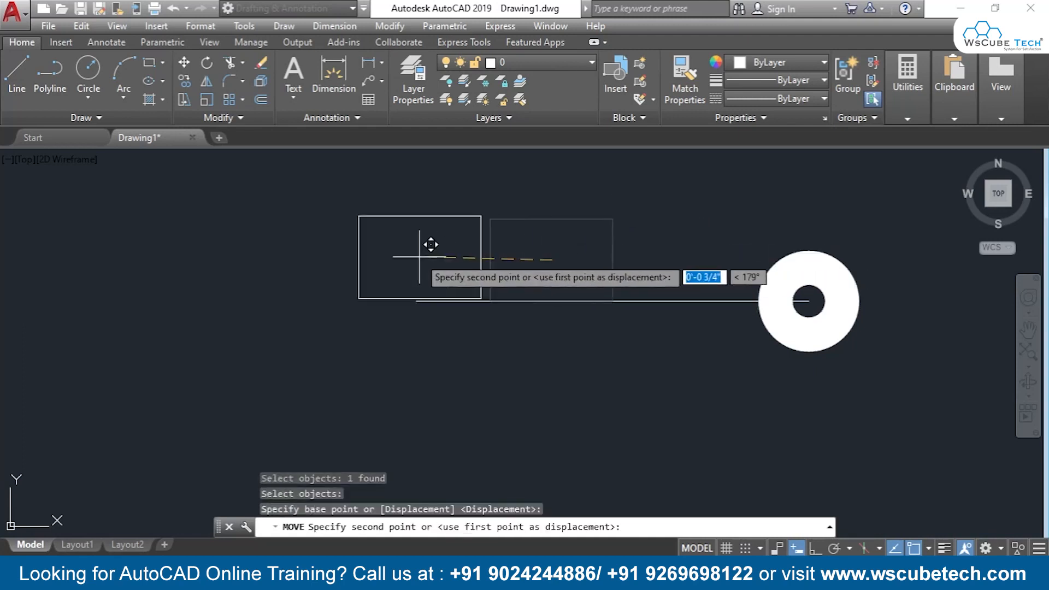
{"action": "left_click", "coordinate": [417, 300]}
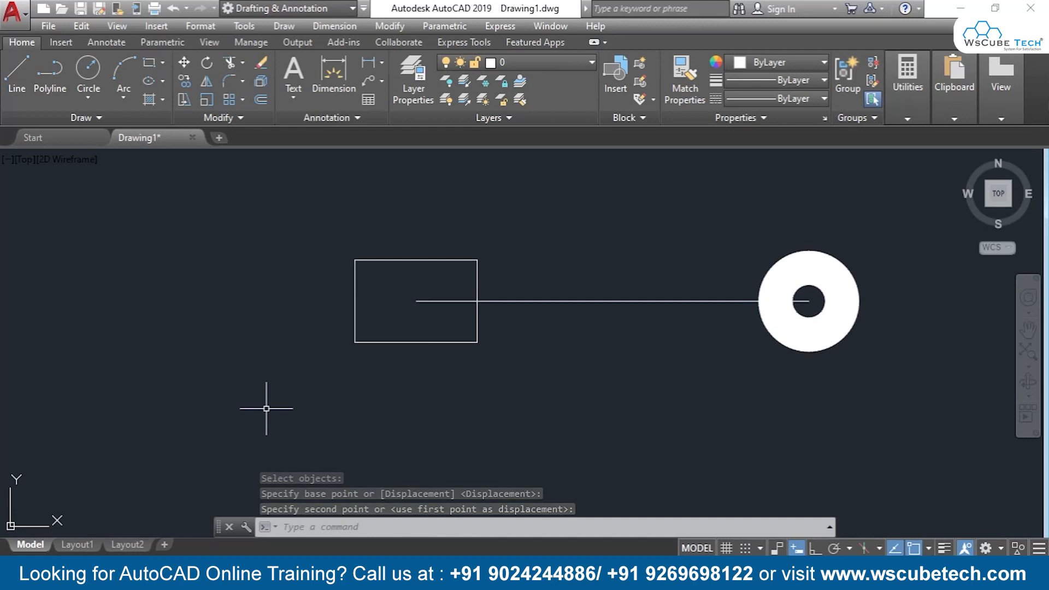
Step: Move the rectangle with the Displacement option, using a displacement of 2,3,0
{"action": "middle_click_drag", "start_coordinate": [562, 411], "coordinate": [401, 412]}
{"action": "scroll", "coordinate": [178, 230], "scroll_direction": "up", "scroll_amount": 2}
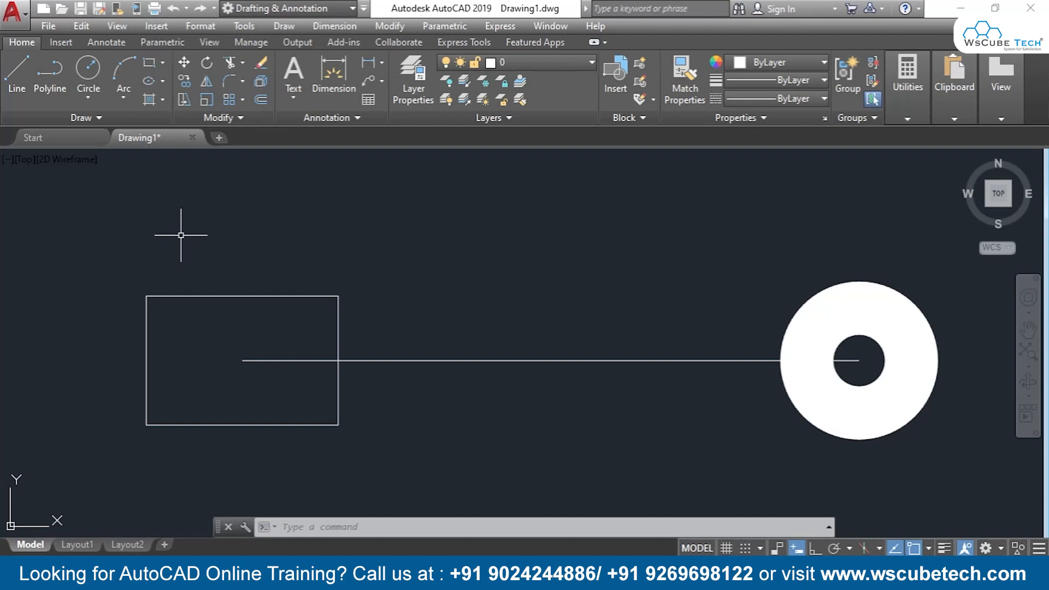
{"action": "type", "text": "M"}
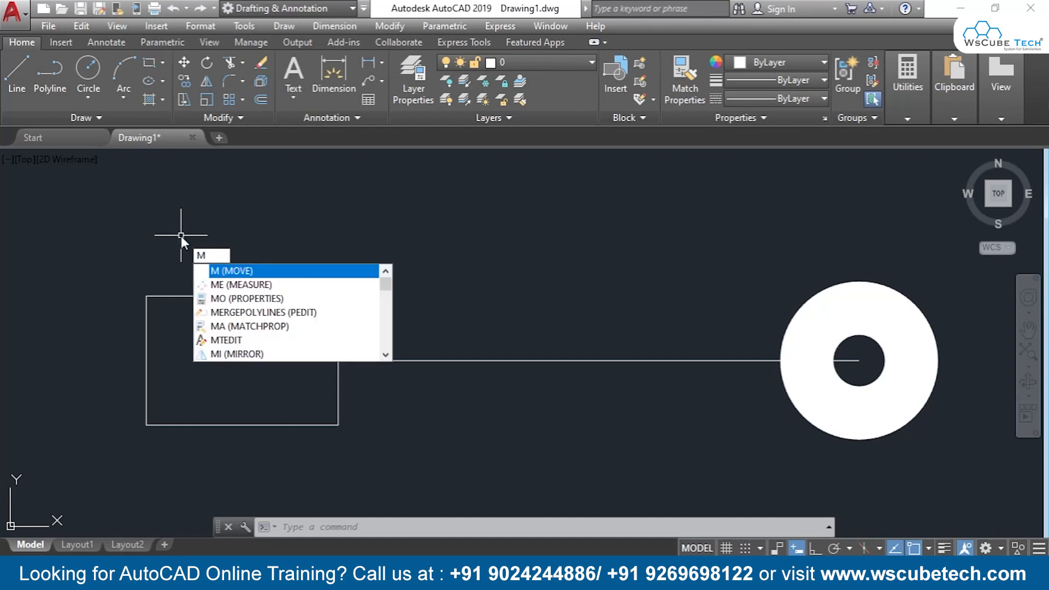
{"action": "key", "text": "Return"}
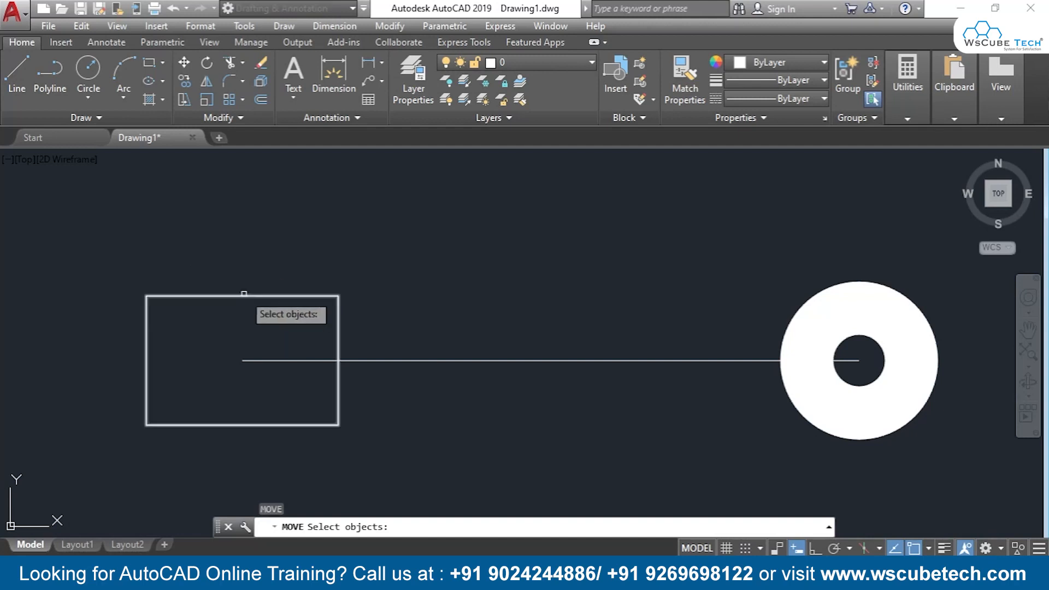
{"action": "left_click", "coordinate": [246, 296]}
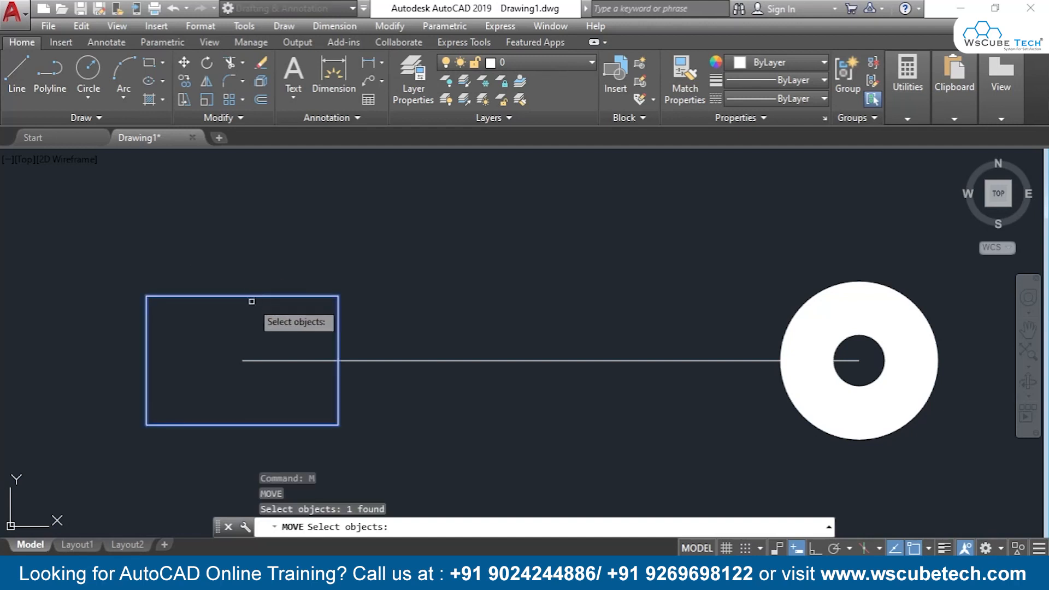
{"action": "key", "text": "Return"}
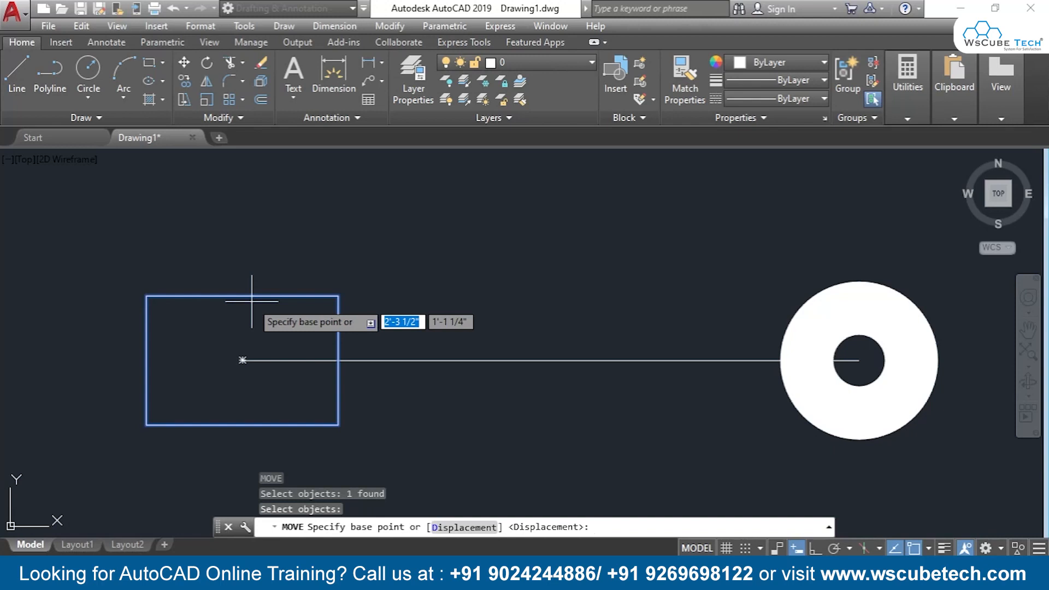
{"action": "type", "text": "d"}
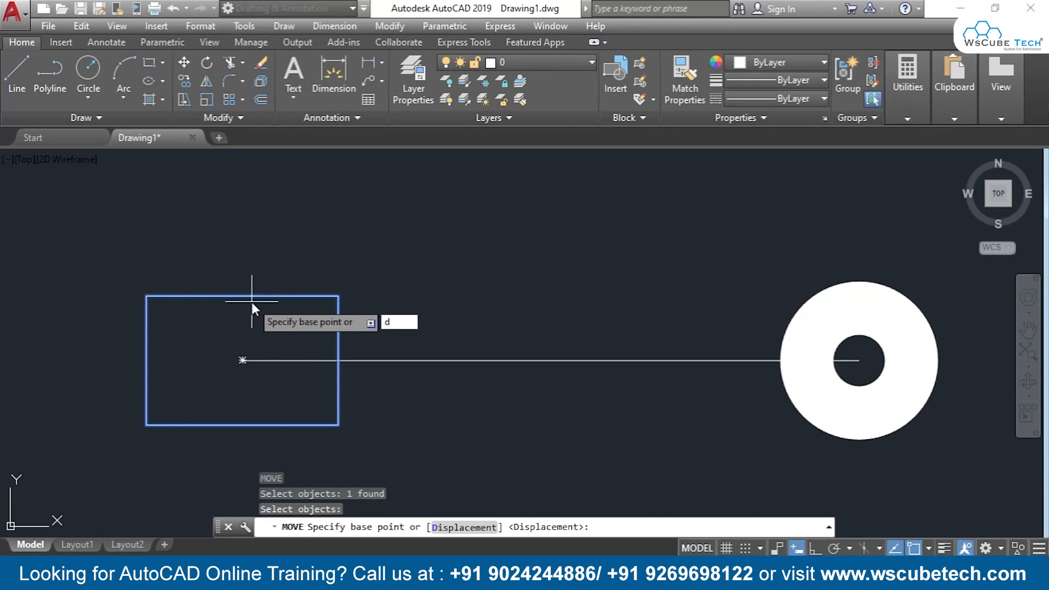
{"action": "key", "text": "Return"}
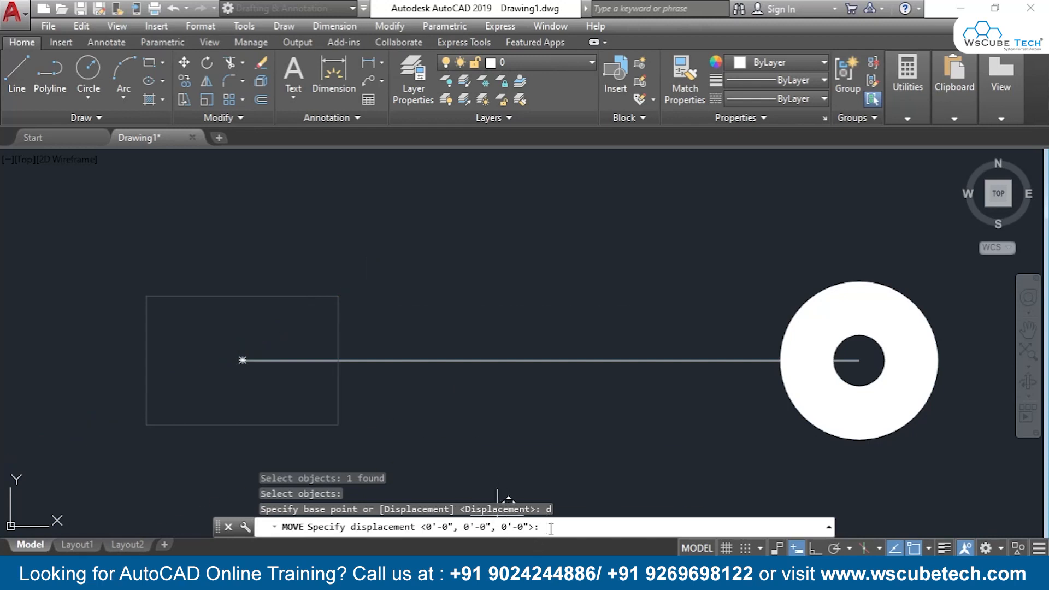
{"action": "type", "text": "2,3,0"}
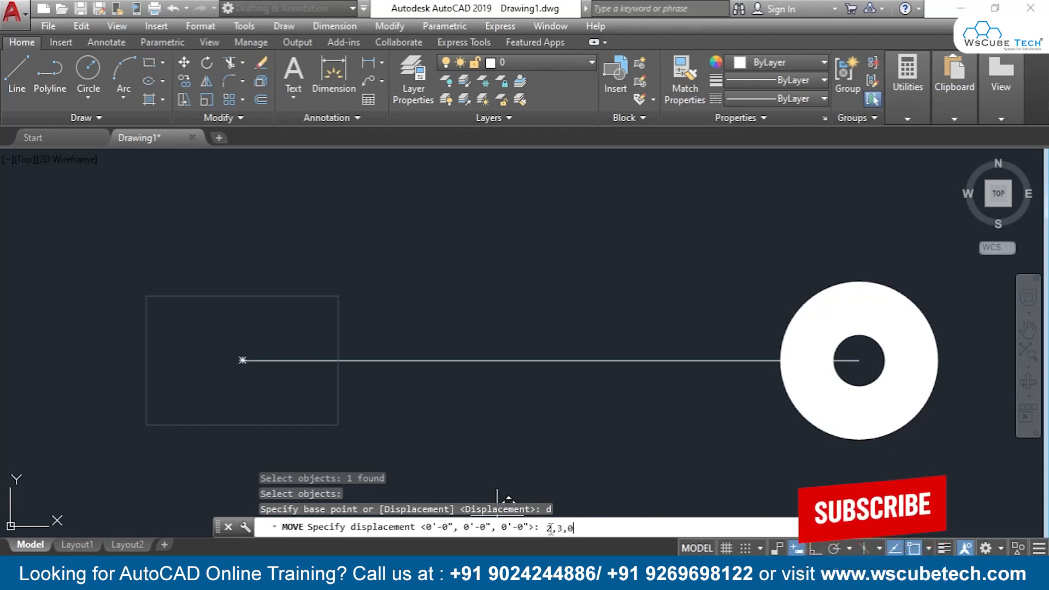
{"action": "key", "text": "Return"}
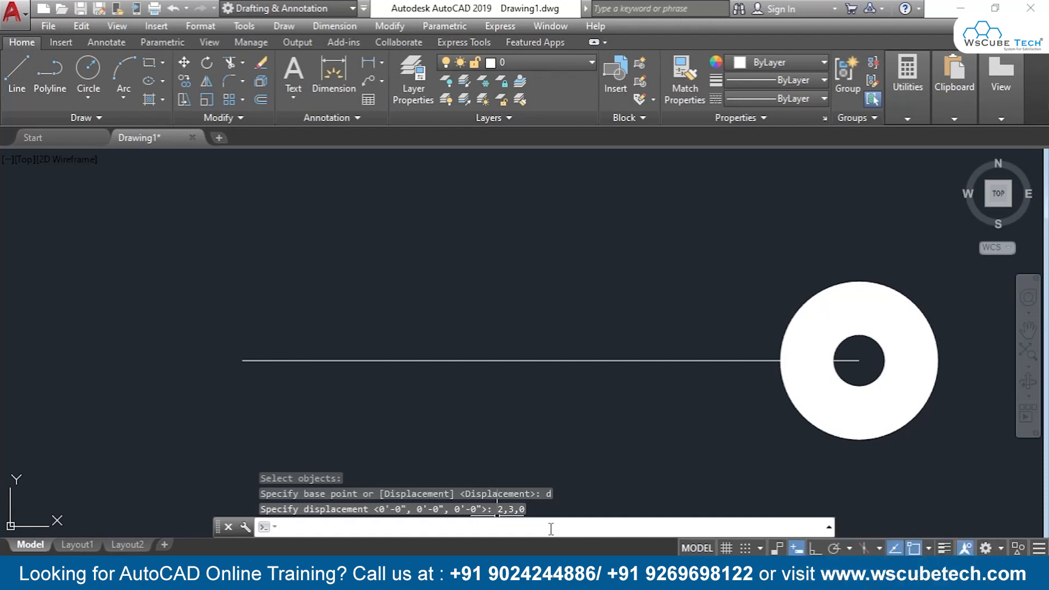
Step: Move the rectangle by its lower-right corner onto the left endpoint of the horizontal line, selecting it with a crossing window
{"action": "scroll", "coordinate": [466, 222], "scroll_direction": "down", "scroll_amount": 6}
{"action": "scroll", "coordinate": [481, 244], "scroll_direction": "up", "scroll_amount": 2}
{"action": "middle_click_drag", "start_coordinate": [480, 267], "coordinate": [477, 384]}
{"action": "scroll", "coordinate": [453, 336], "scroll_direction": "up", "scroll_amount": 2}
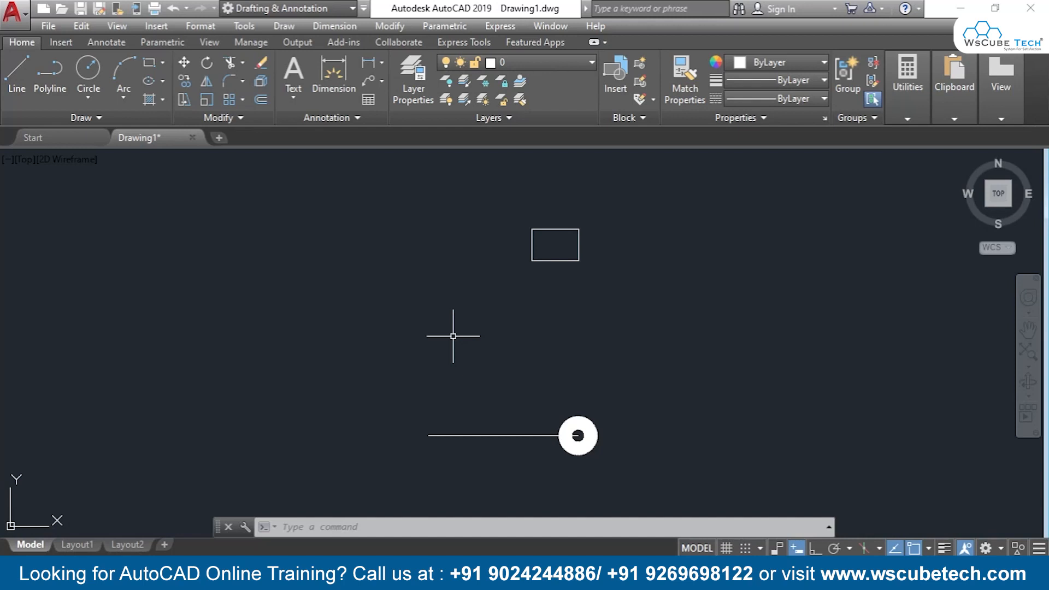
{"action": "type", "text": "m"}
{"action": "key", "text": "Return"}
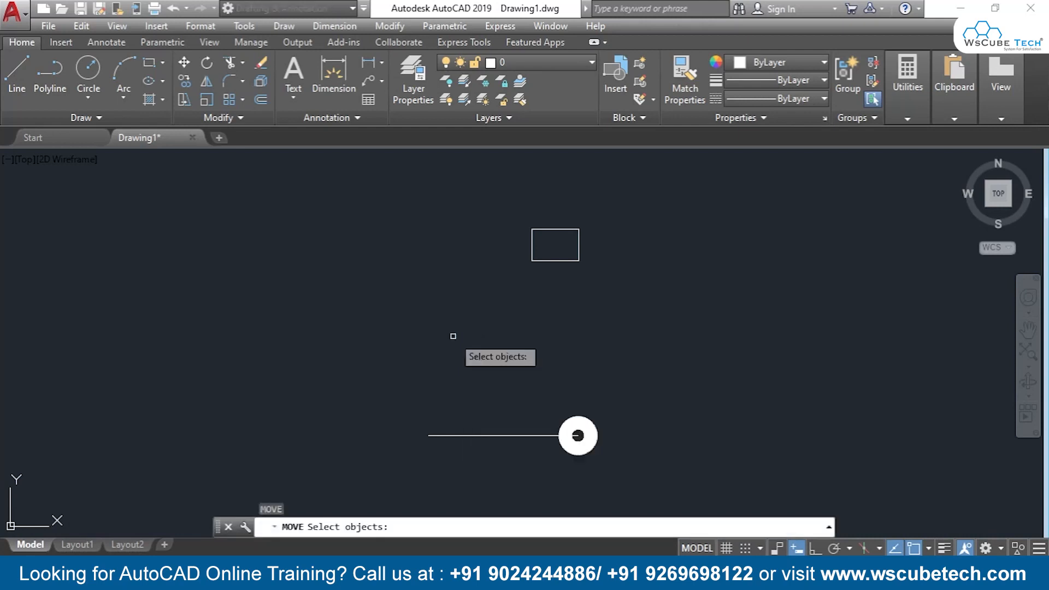
{"action": "left_click", "coordinate": [635, 188]}
{"action": "left_click", "coordinate": [438, 285]}
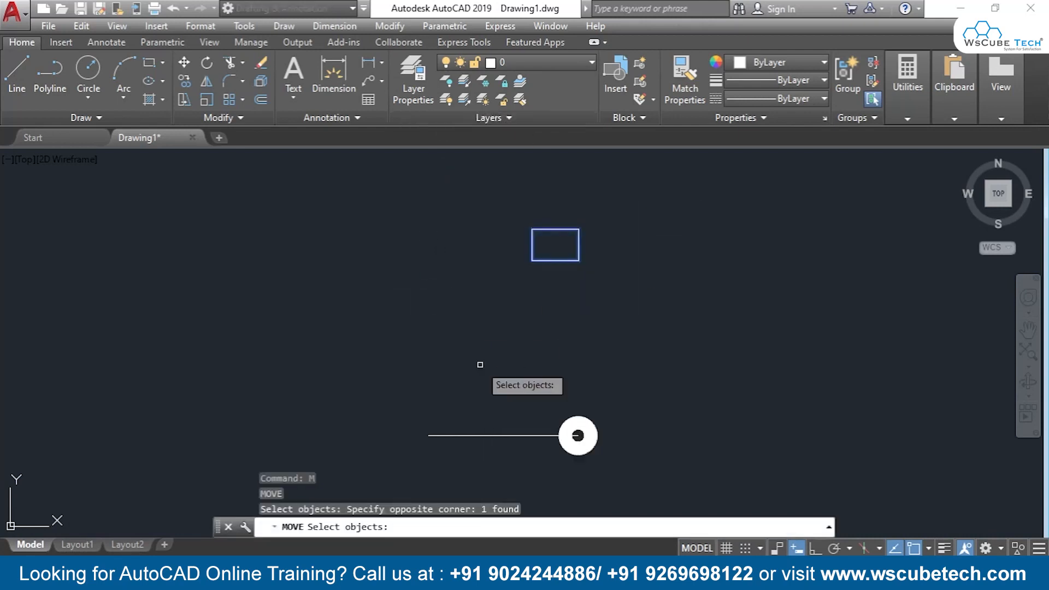
{"action": "key", "text": "Return"}
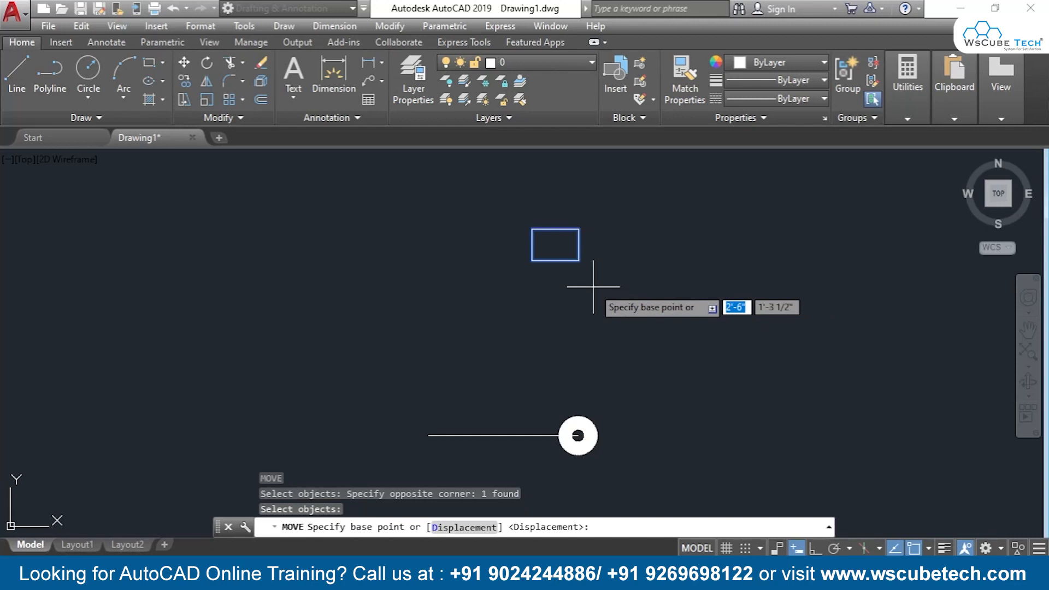
{"action": "left_click", "coordinate": [578, 260]}
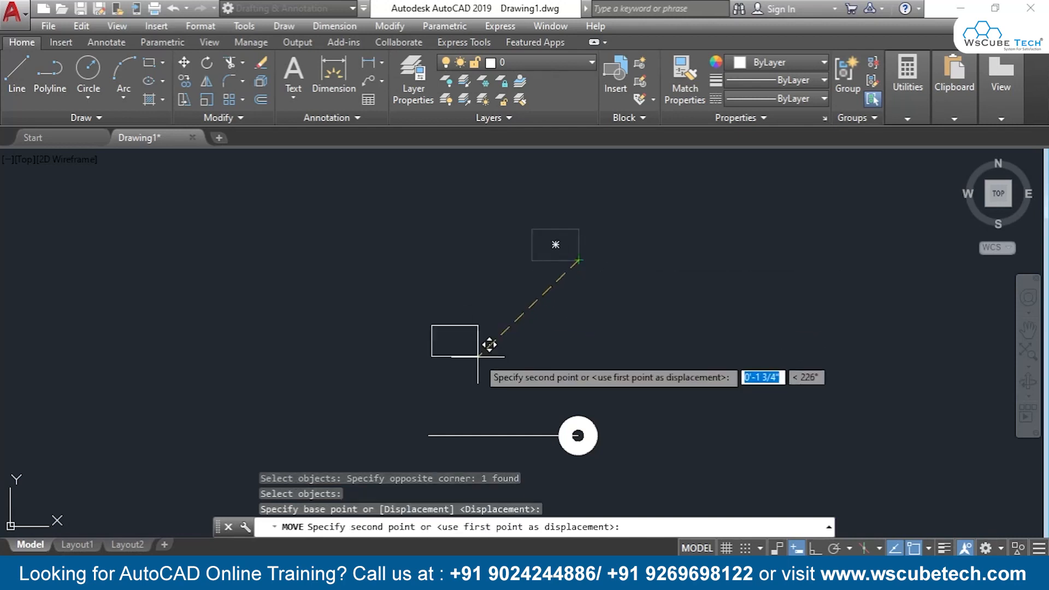
{"action": "left_click", "coordinate": [429, 435]}
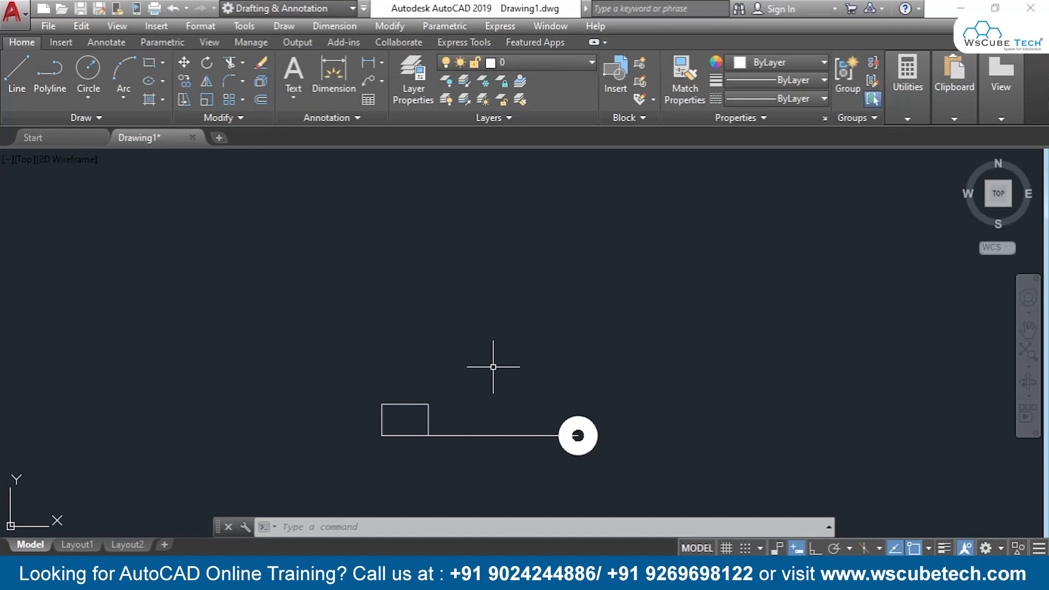
Step: Delete all objects in the drawing: the rectangle, the line and the donut
{"action": "scroll", "coordinate": [447, 404], "scroll_direction": "up", "scroll_amount": 4}
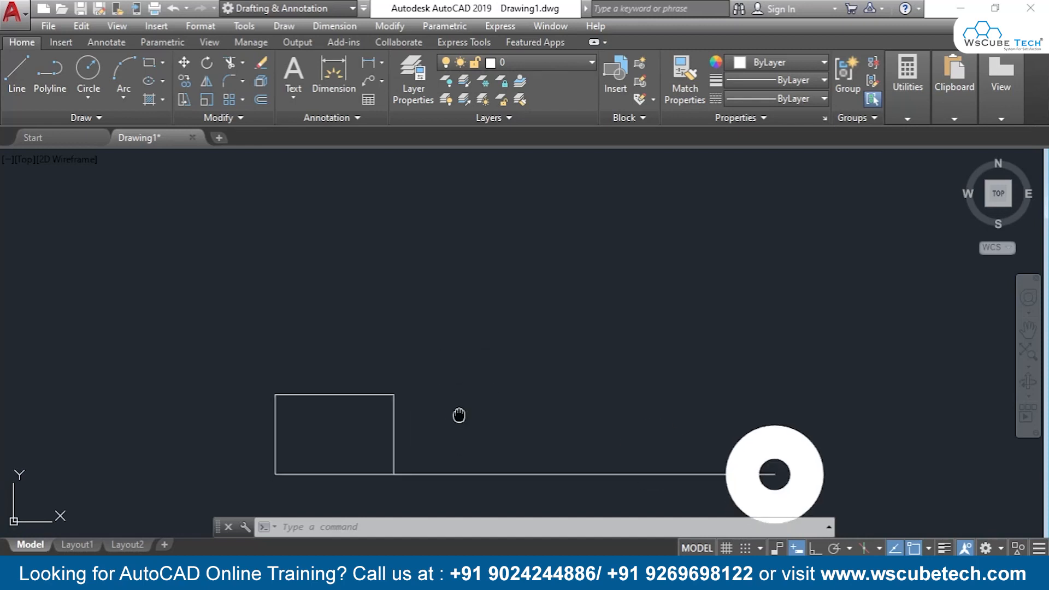
{"action": "middle_click_drag", "start_coordinate": [459, 414], "coordinate": [459, 291]}
{"action": "scroll", "coordinate": [459, 291], "scroll_direction": "up", "scroll_amount": 2}
{"action": "scroll", "coordinate": [462, 291], "scroll_direction": "down", "scroll_amount": 2}
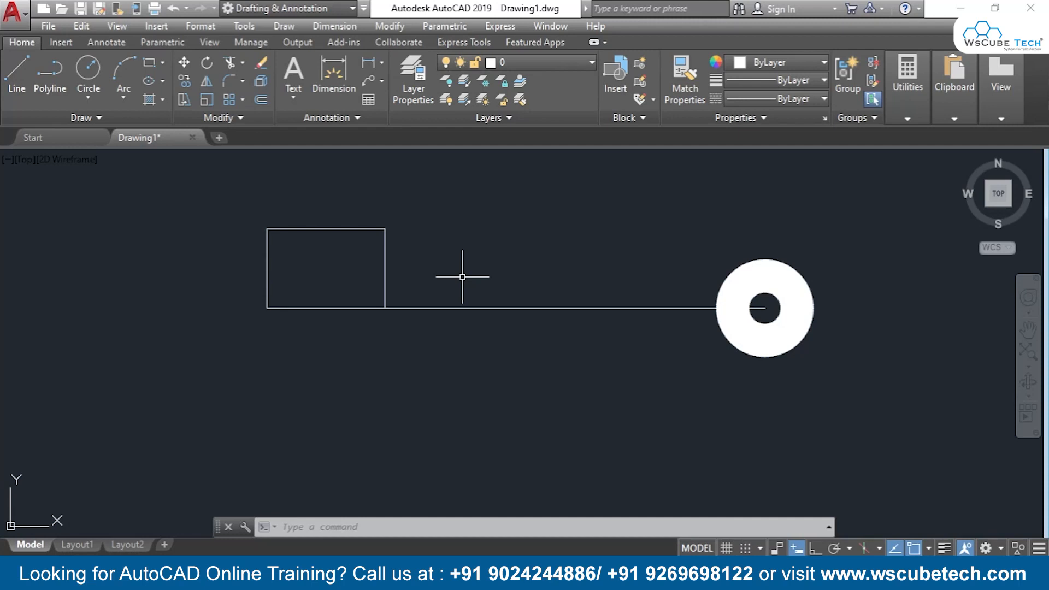
{"action": "key", "text": "ctrl+a"}
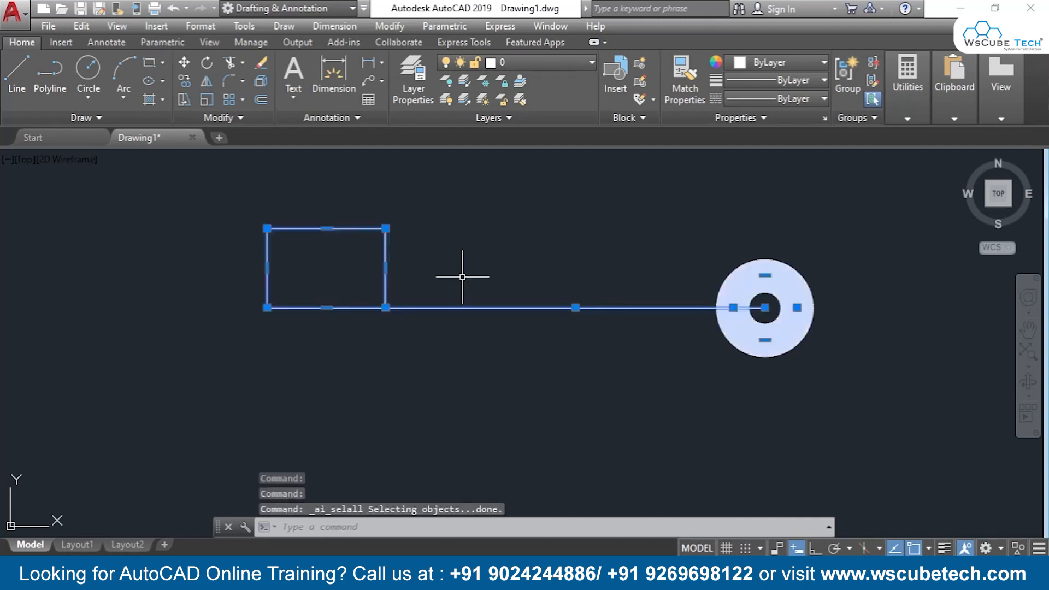
{"action": "key", "text": "Delete"}
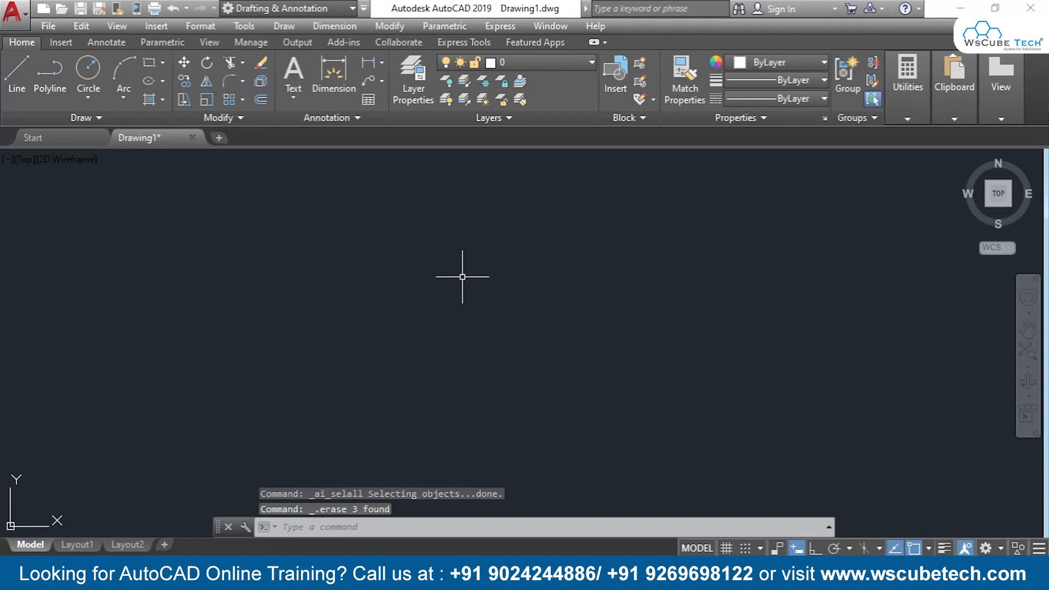
Step: Switch to the presentation slide that explains the Move Tool
{"action": "key", "text": "alt+Tab"}
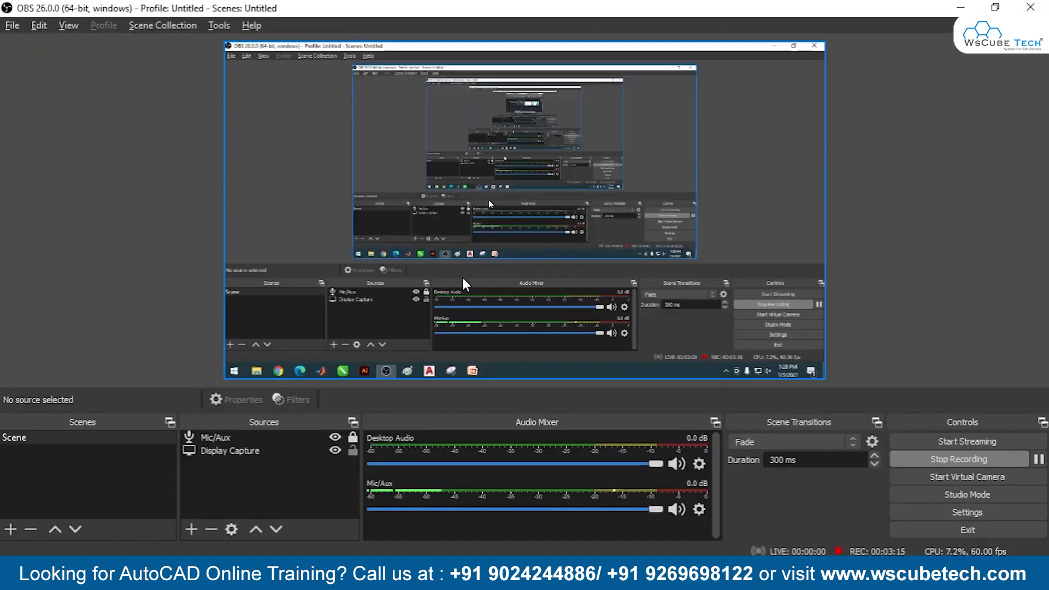
{"action": "key", "text": "alt+Tab"}
{"action": "key", "text": "Tab"}
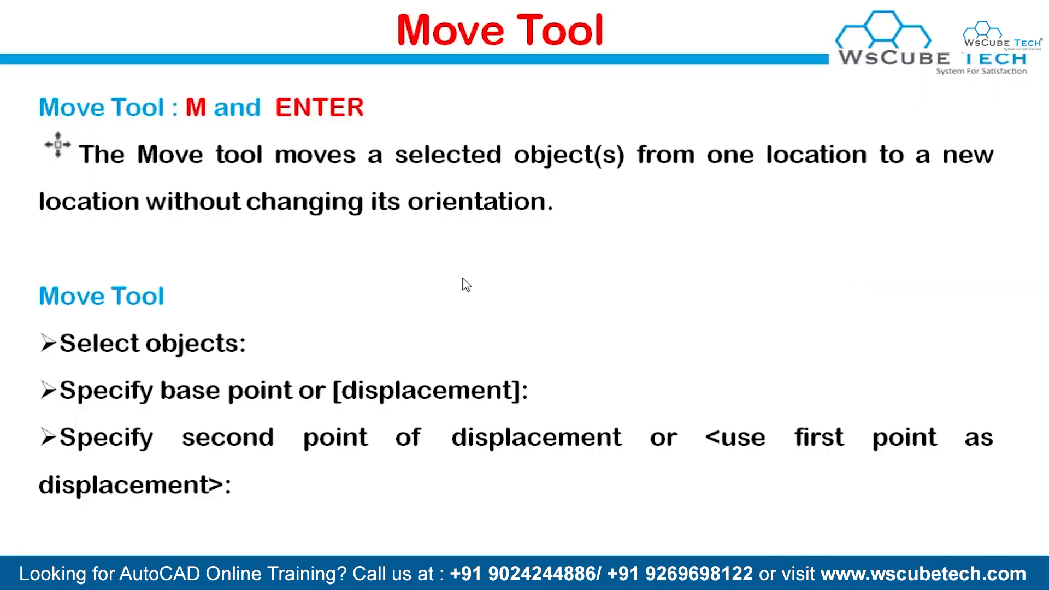